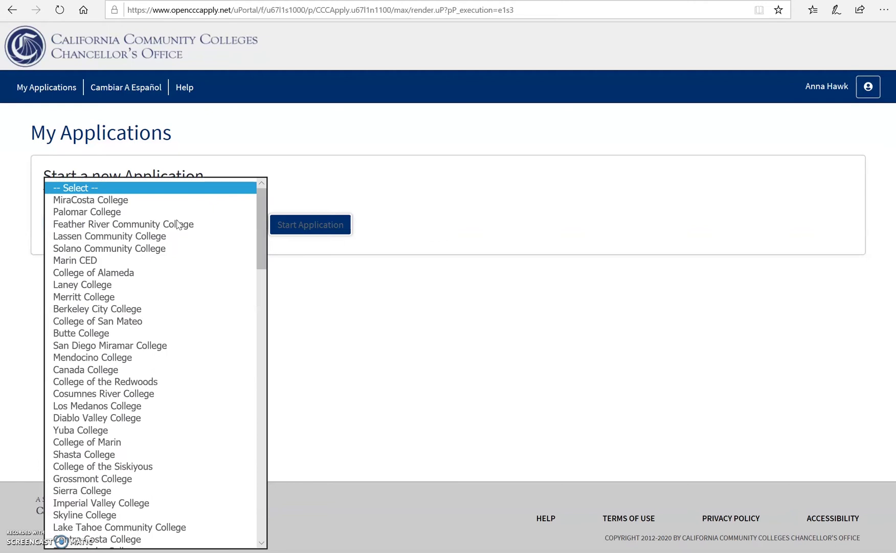
# Start a new application for Santiago Canyon College
pyautogui.press('s')
pyautogui.press('a')
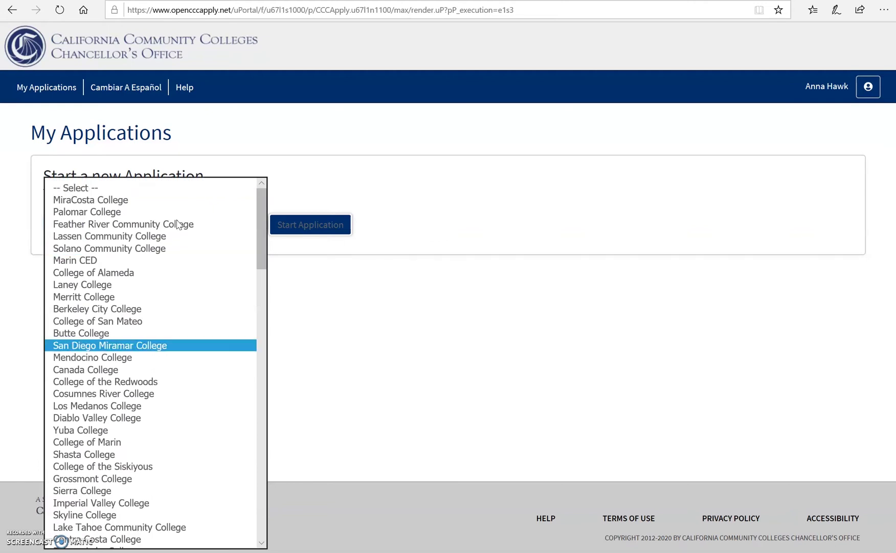
pyautogui.press('s')
pyautogui.press('s')
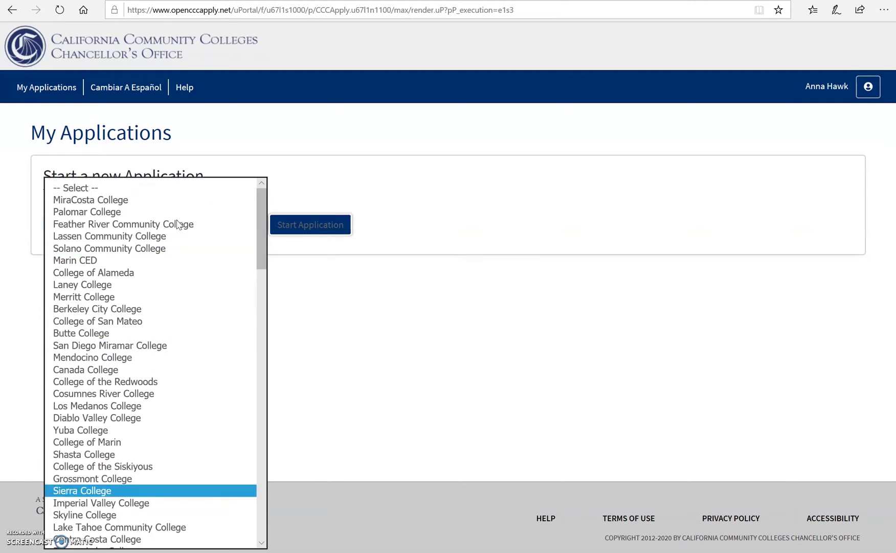
pyautogui.press('s')
pyautogui.press('s')
pyautogui.press('s')
pyautogui.press('s')
pyautogui.press('s')
pyautogui.press('s')
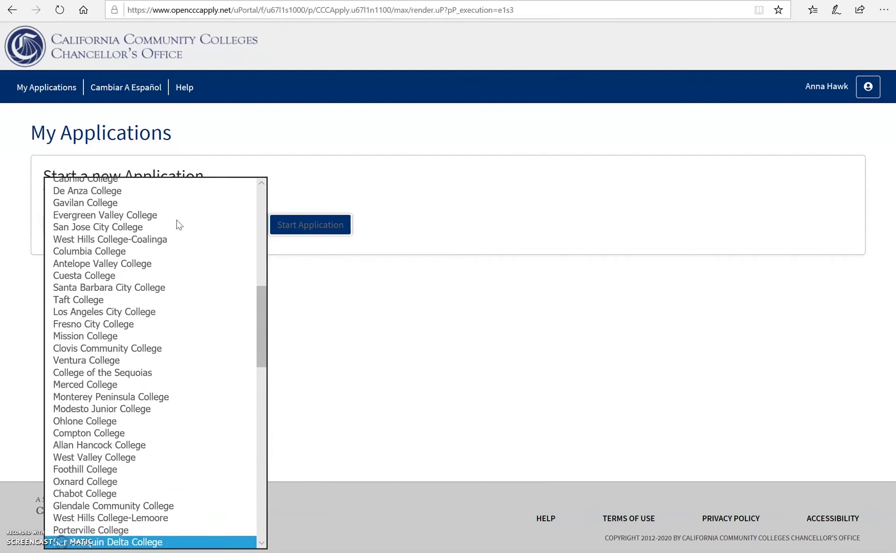
pyautogui.press('s')
pyautogui.press('s')
pyautogui.press('s')
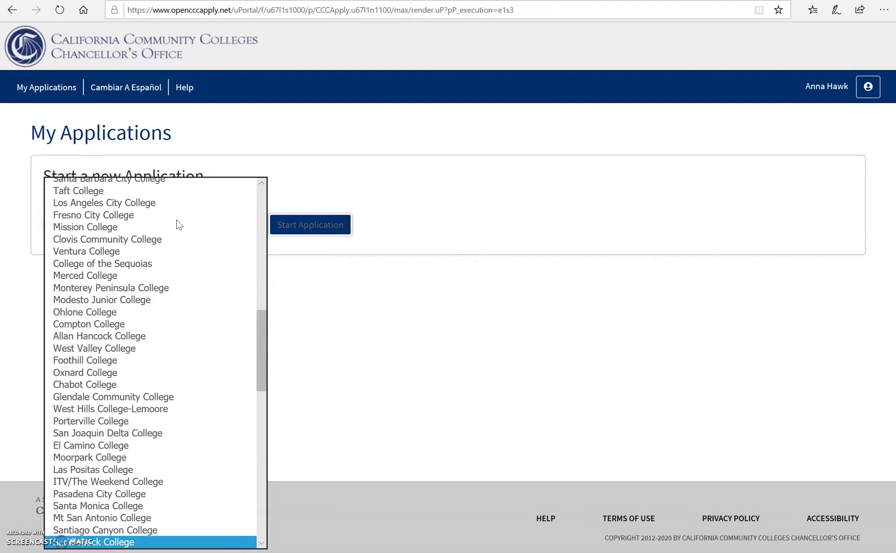
pyautogui.press('Up')
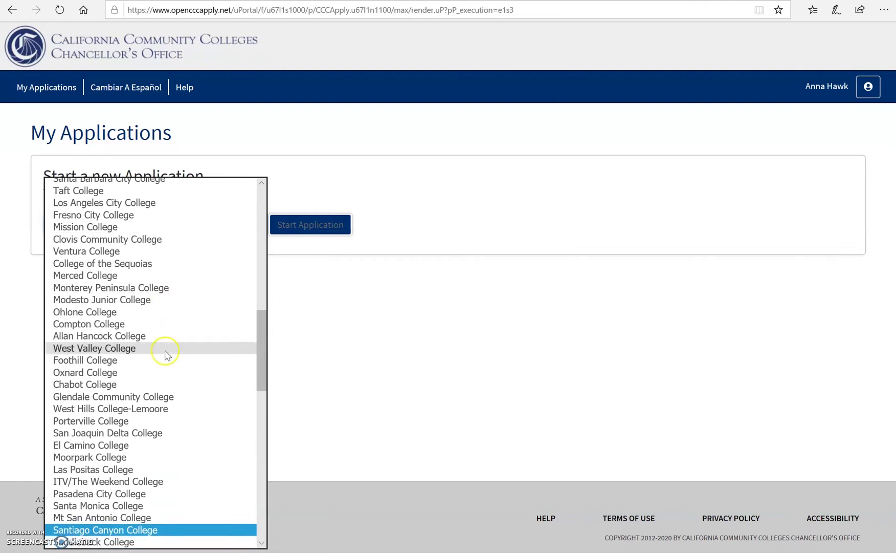
pyautogui.click(186, 530)
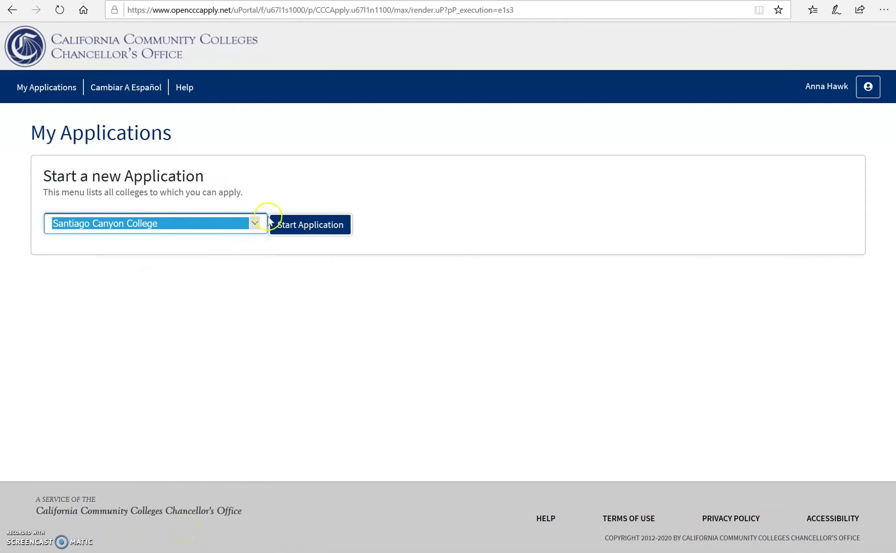
pyautogui.click(311, 229)
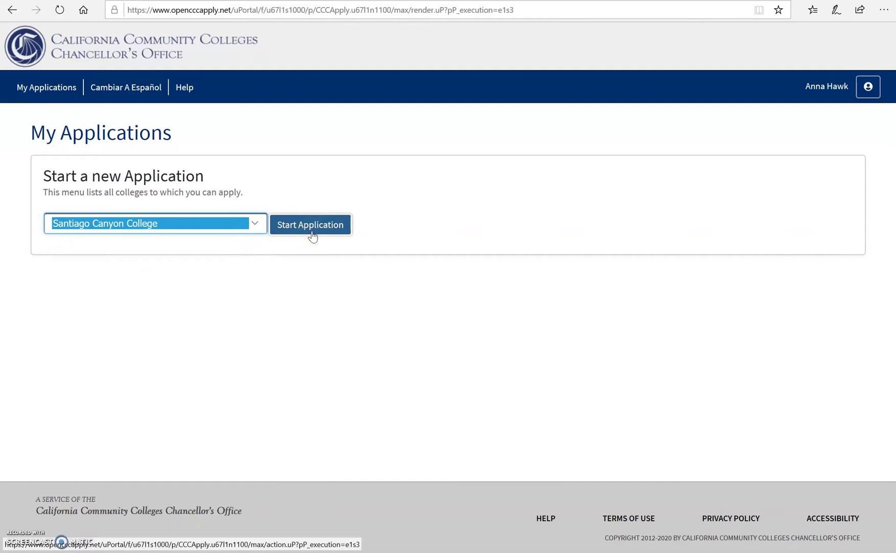
pyautogui.click(312, 234)
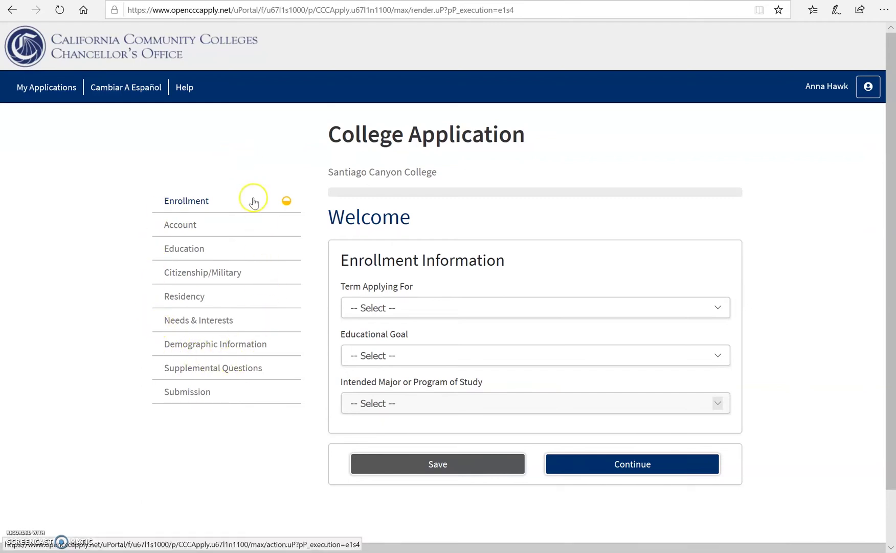
# Set the term to Fall 2020 (Early Welcome High School Seniors Only) and the educational goal to obtaining an associate degree and transferring to a 4-year institution
pyautogui.click(444, 311)
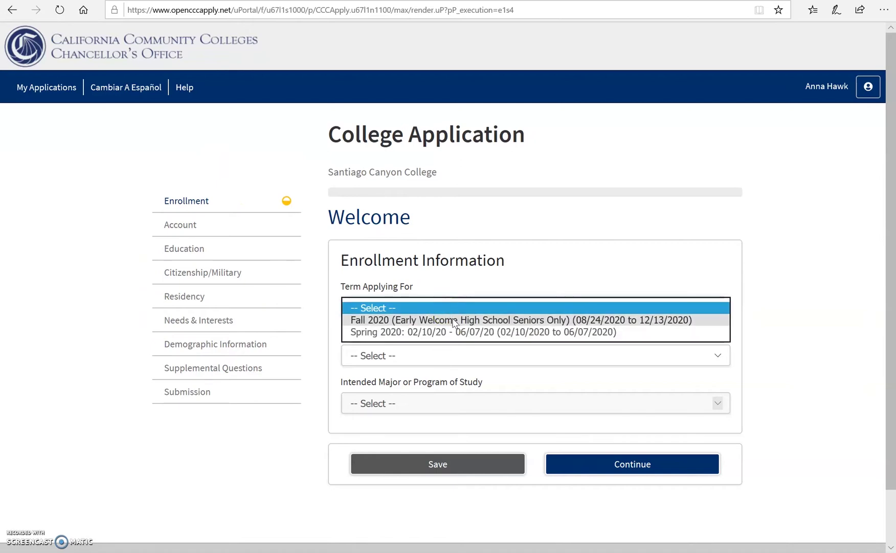
pyautogui.click(454, 320)
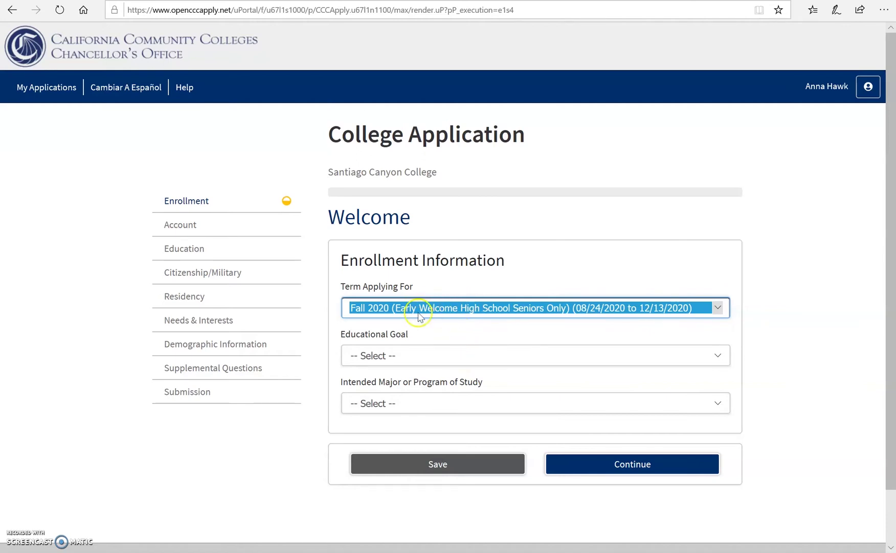
pyautogui.click(448, 354)
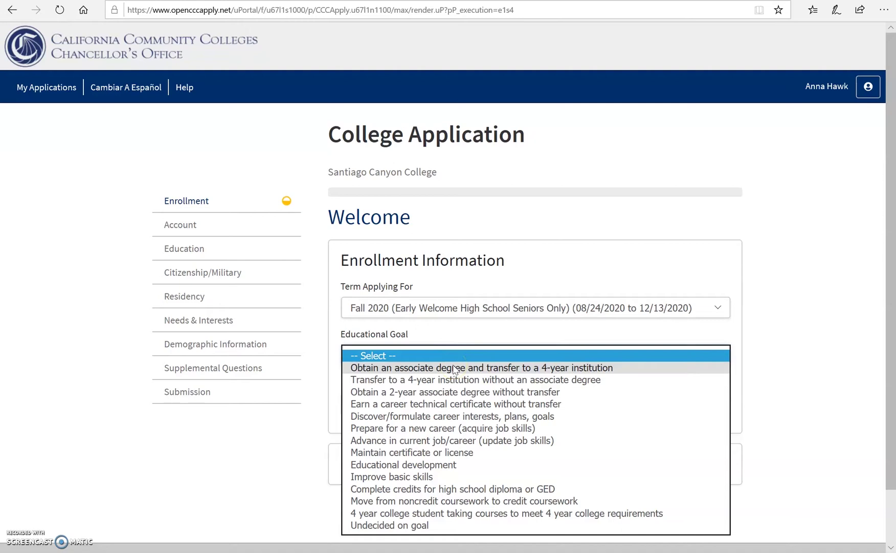
pyautogui.click(454, 368)
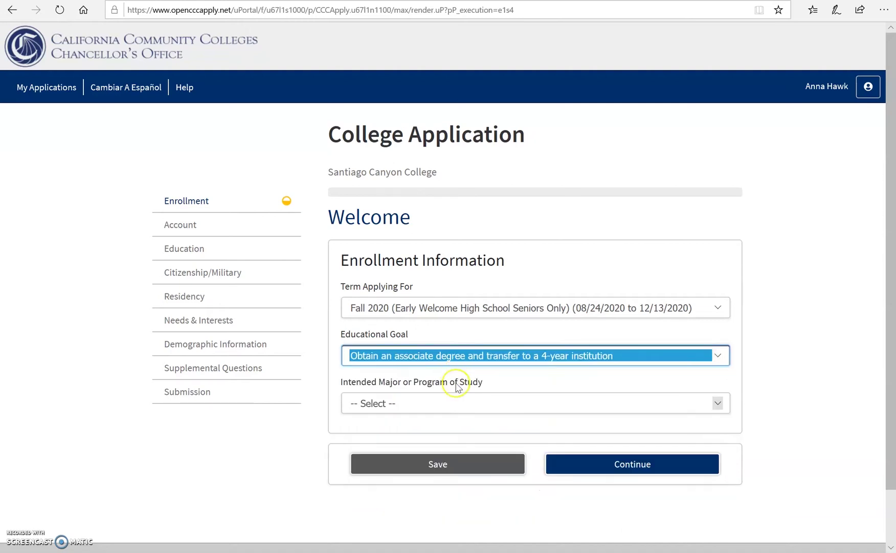
# Choose Liberal Arts: Mathematics & Sciences (AS) as the intended major or program of study
pyautogui.click(464, 408)
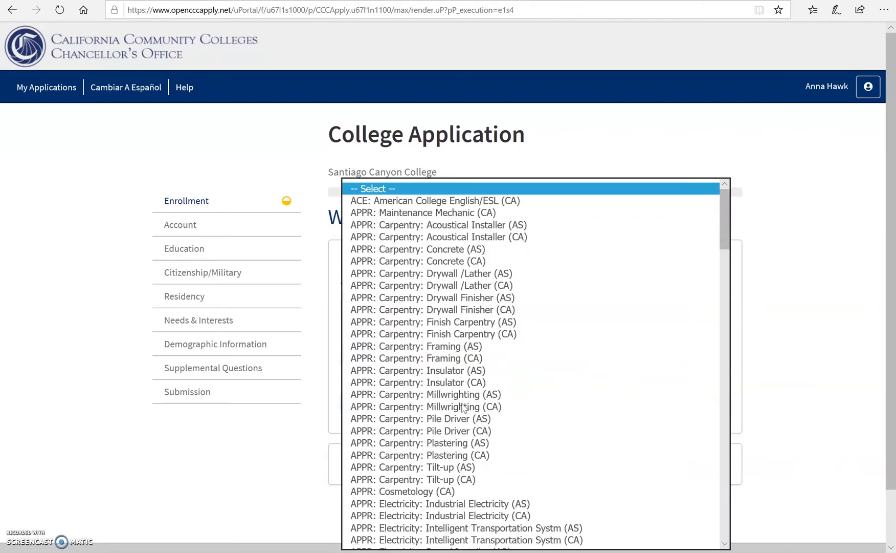
pyautogui.scroll(-5, 464, 408)
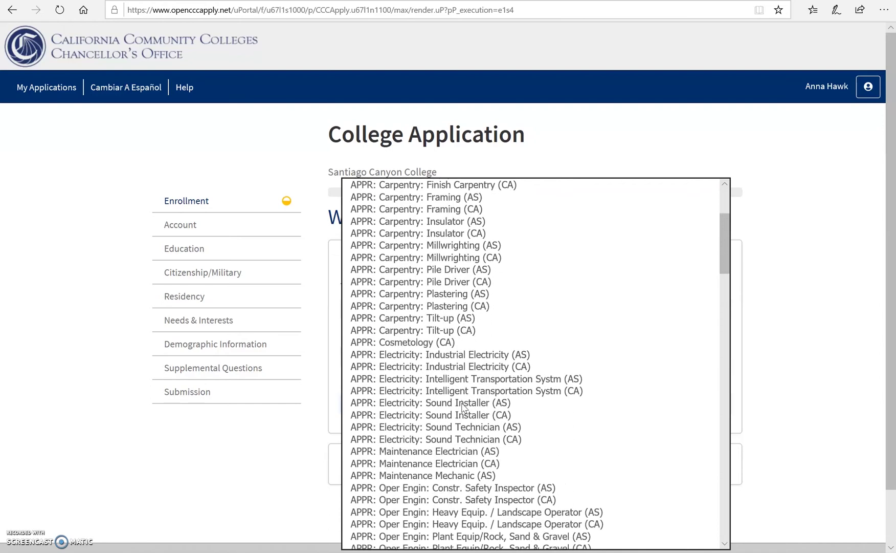
pyautogui.scroll(-10, 463, 408)
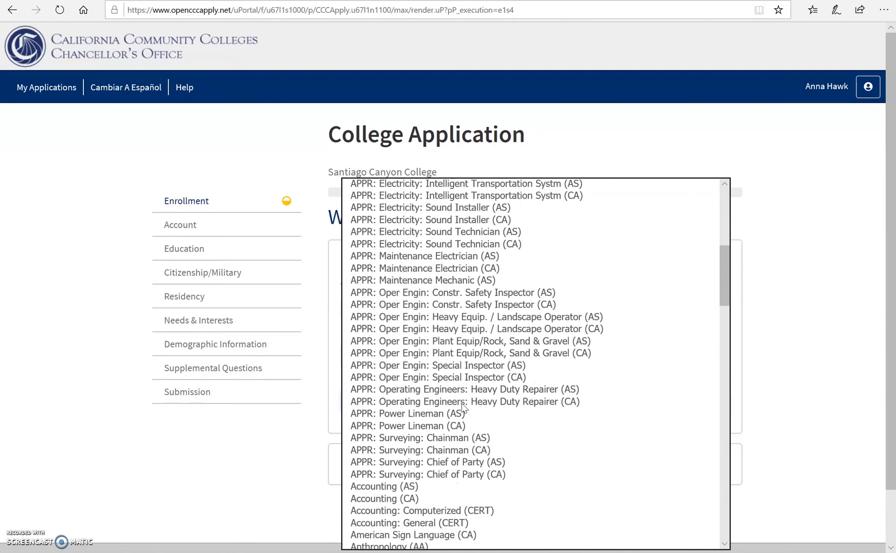
pyautogui.scroll(-7, 464, 407)
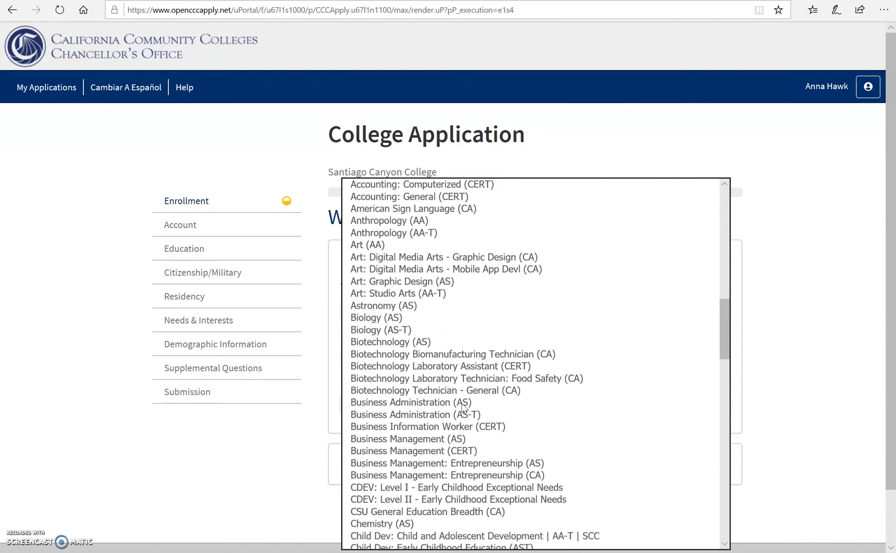
pyautogui.scroll(-6, 463, 407)
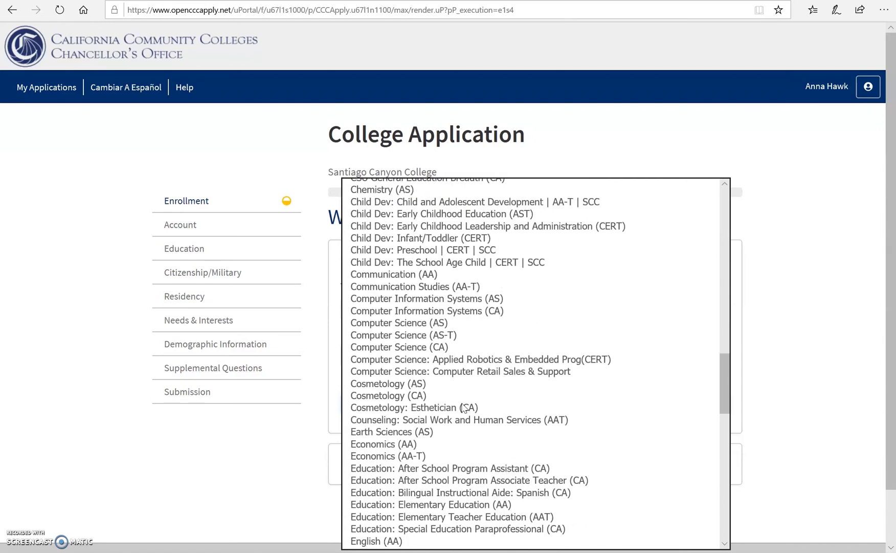
pyautogui.scroll(-9, 463, 408)
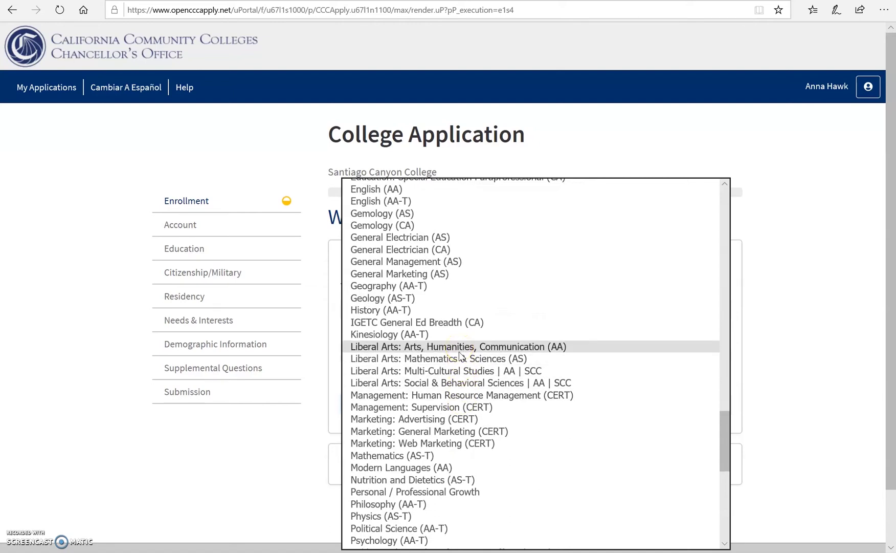
pyautogui.click(462, 359)
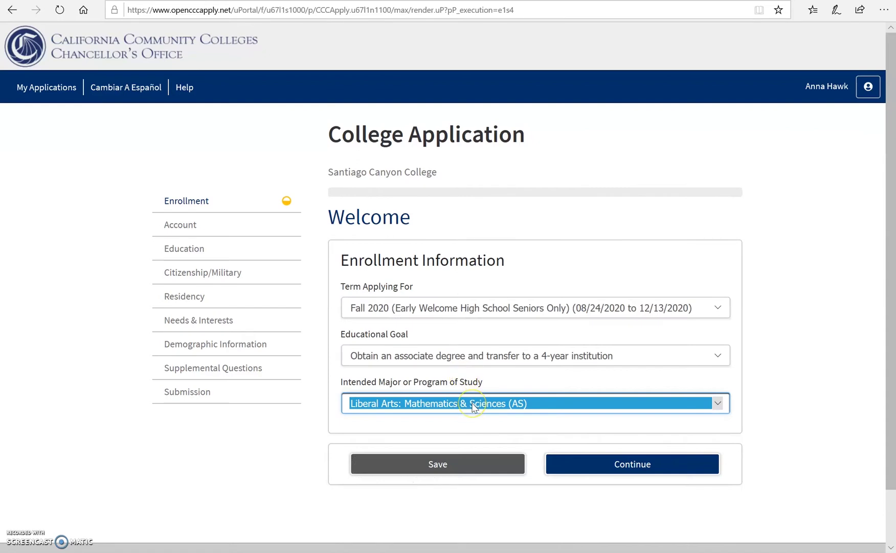
# Save the enrollment information and continue to the Account Information section
pyautogui.click(454, 467)
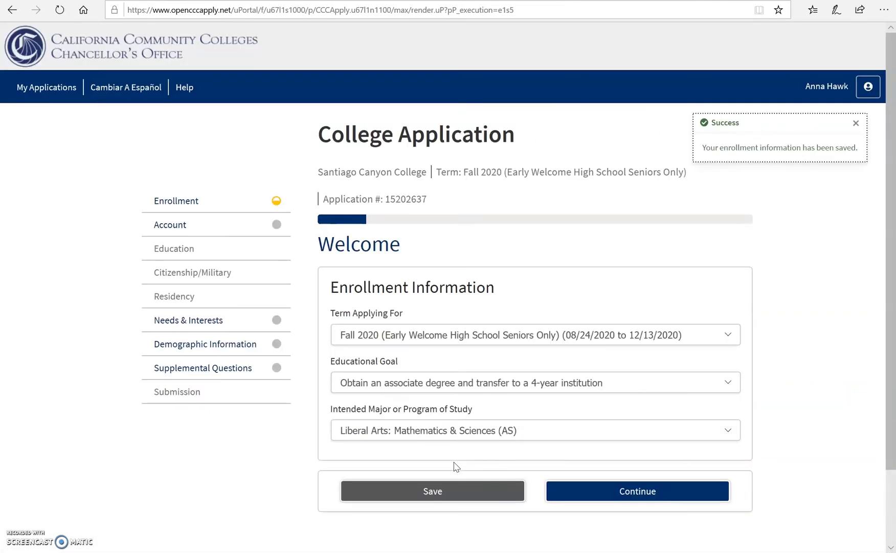
pyautogui.click(603, 494)
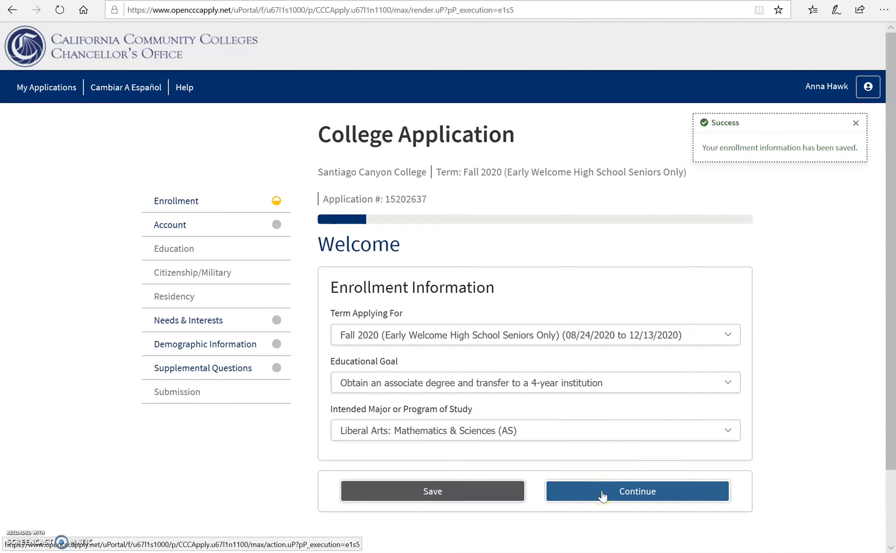
pyautogui.click(821, 143)
pyautogui.click(623, 499)
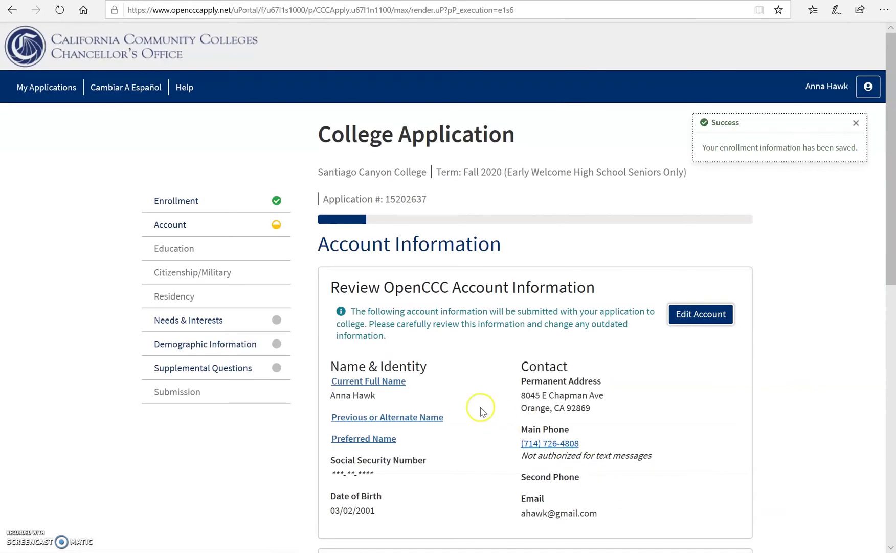
# Mark the current mailing address as the same as the permanent address in the OpenCCC account
pyautogui.scroll(-2, 481, 411)
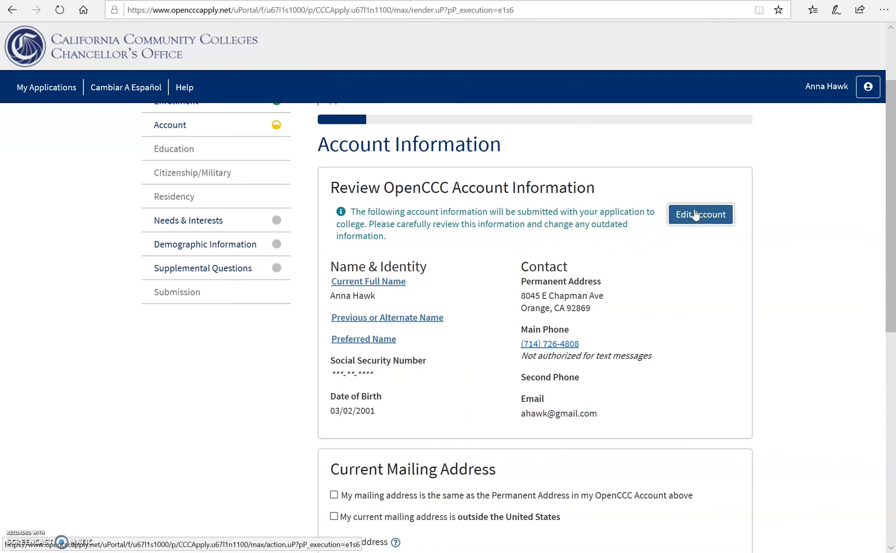
pyautogui.scroll(-3, 678, 317)
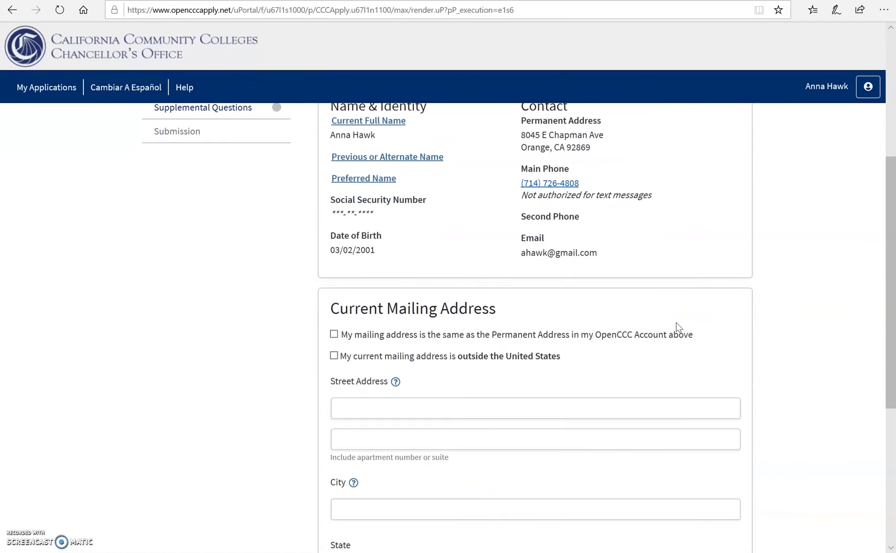
pyautogui.scroll(-3, 679, 328)
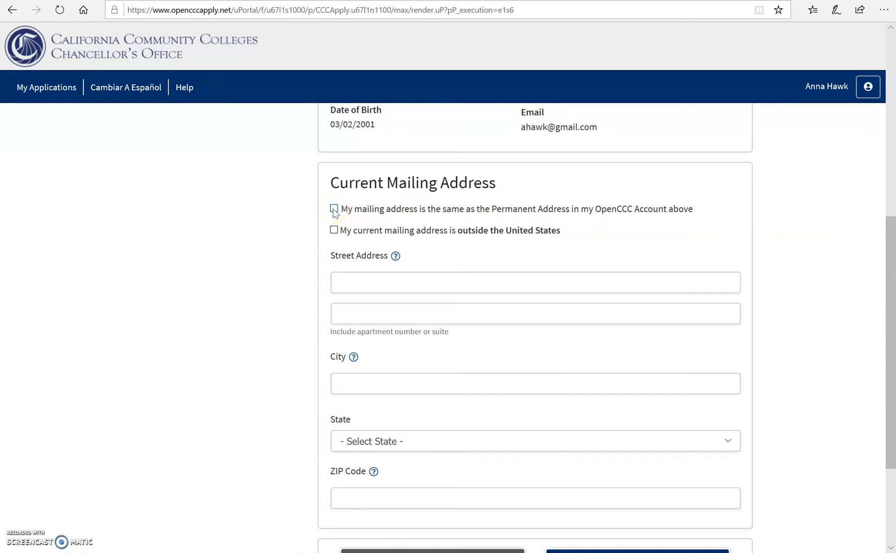
pyautogui.click(333, 231)
pyautogui.click(334, 209)
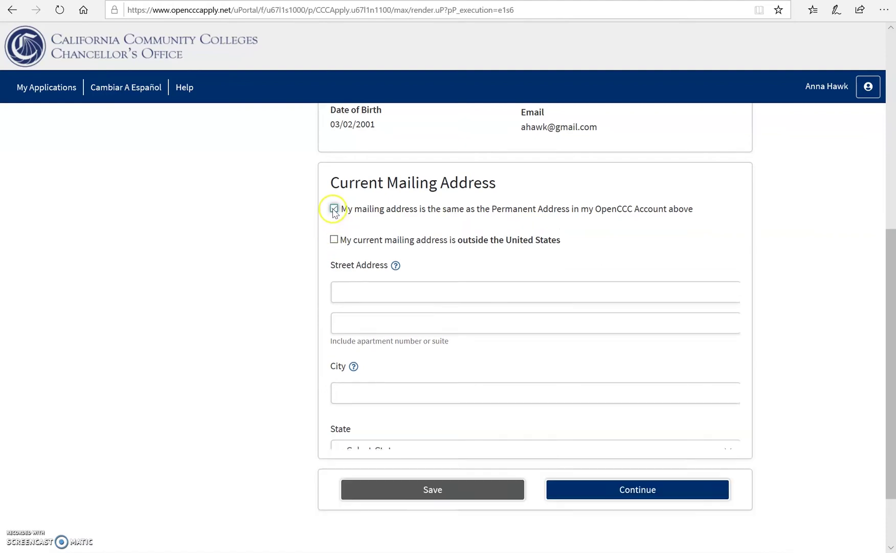
# Save the account information and continue to the Education section
pyautogui.click(443, 401)
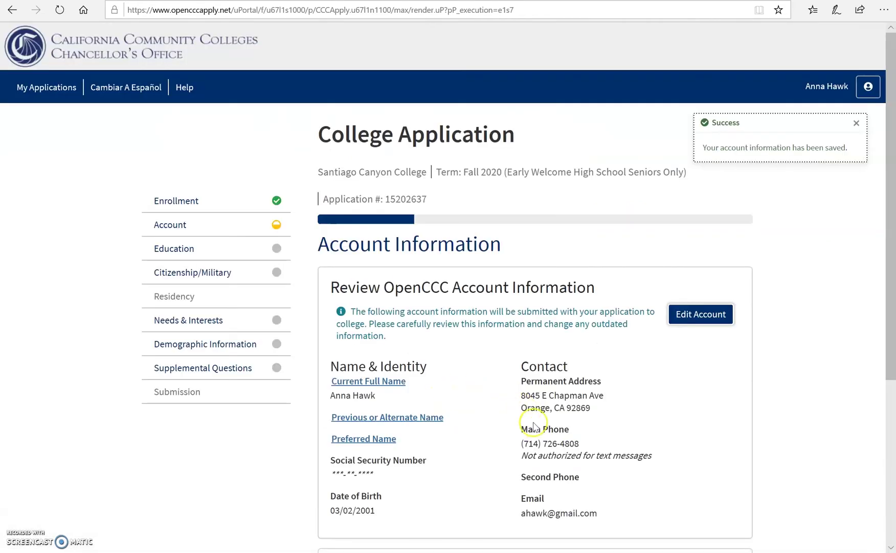
pyautogui.scroll(-5, 602, 440)
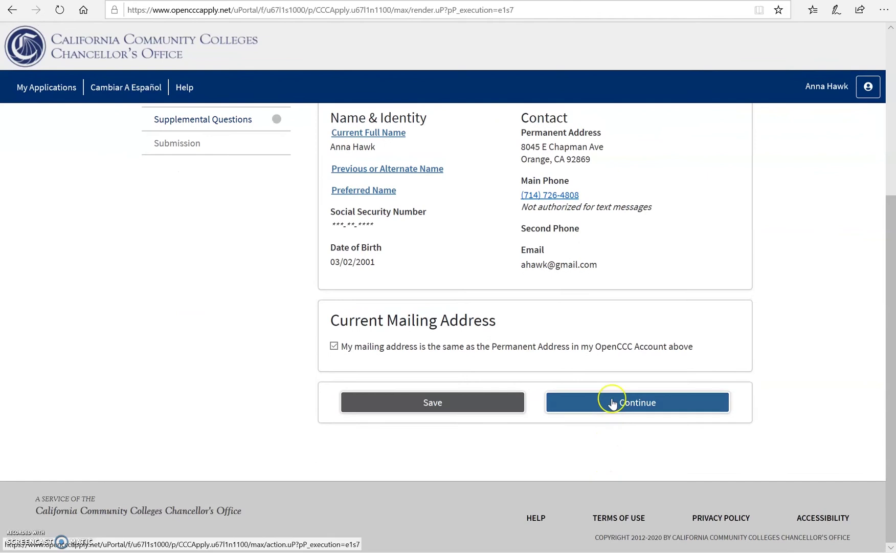
pyautogui.click(613, 403)
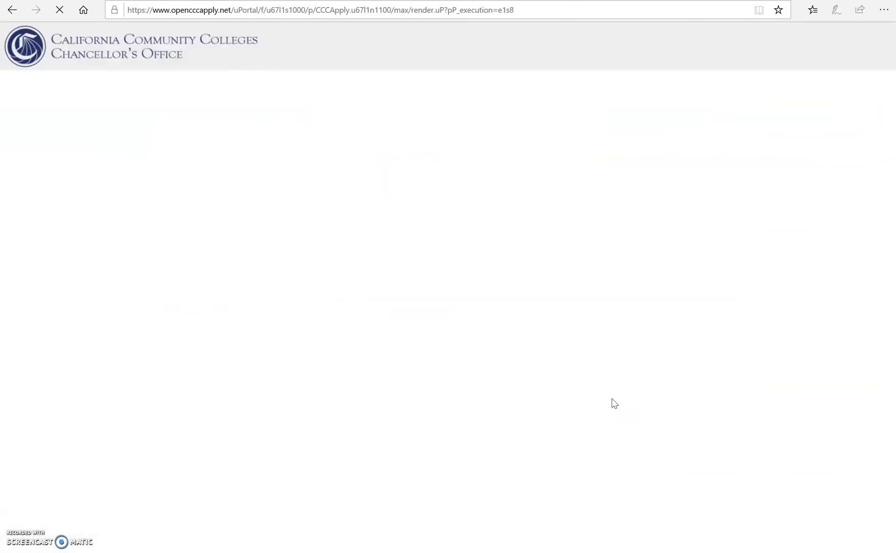
# Set the college enrollment status to First-time student in college (after leaving high school)
pyautogui.scroll(-3, 612, 402)
pyautogui.click(557, 327)
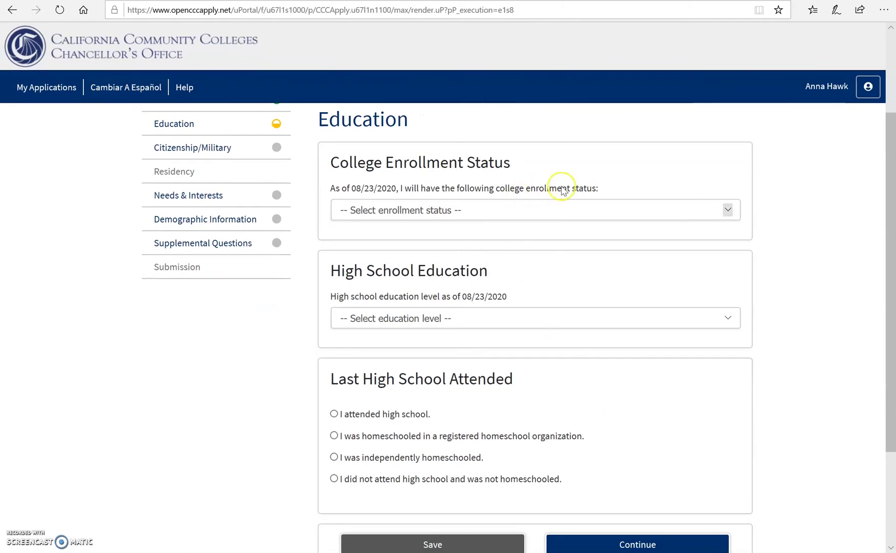
pyautogui.click(549, 215)
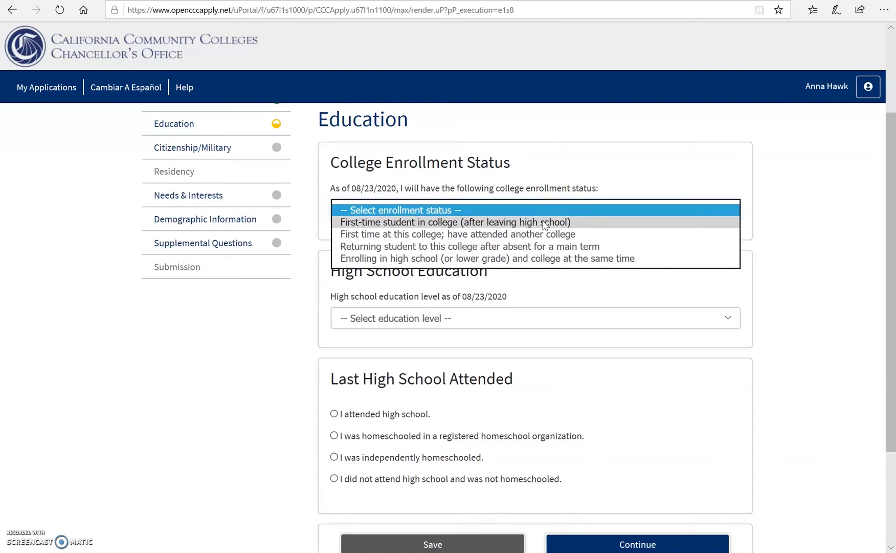
pyautogui.click(545, 222)
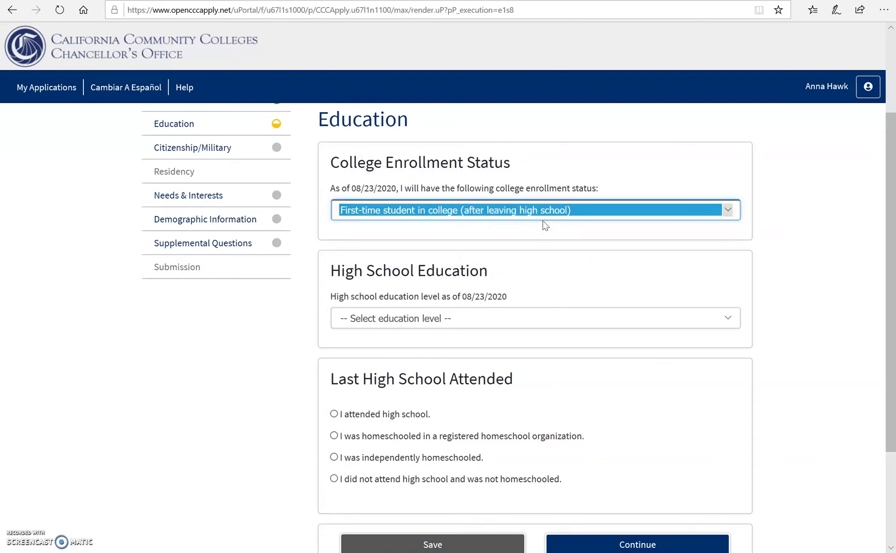
# Set the high school education level to Received high school diploma from U.S. school
pyautogui.scroll(-2, 545, 226)
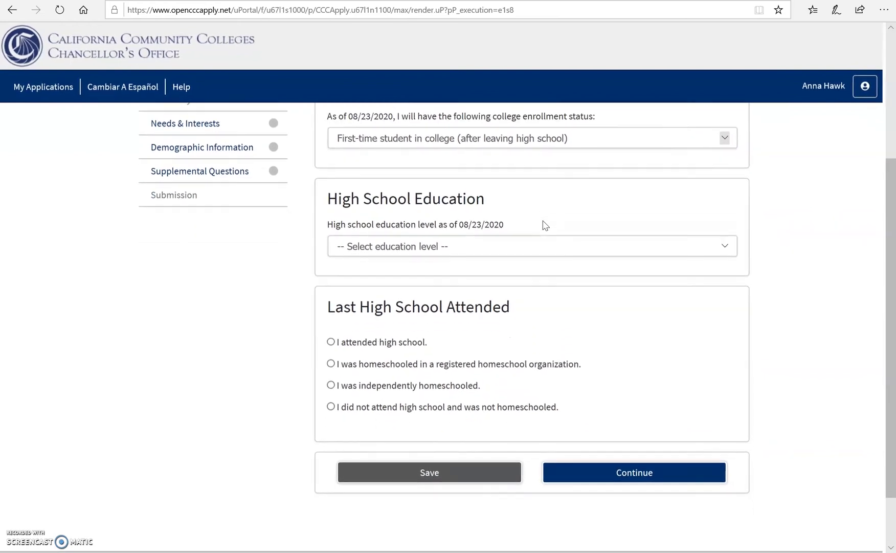
pyautogui.click(503, 245)
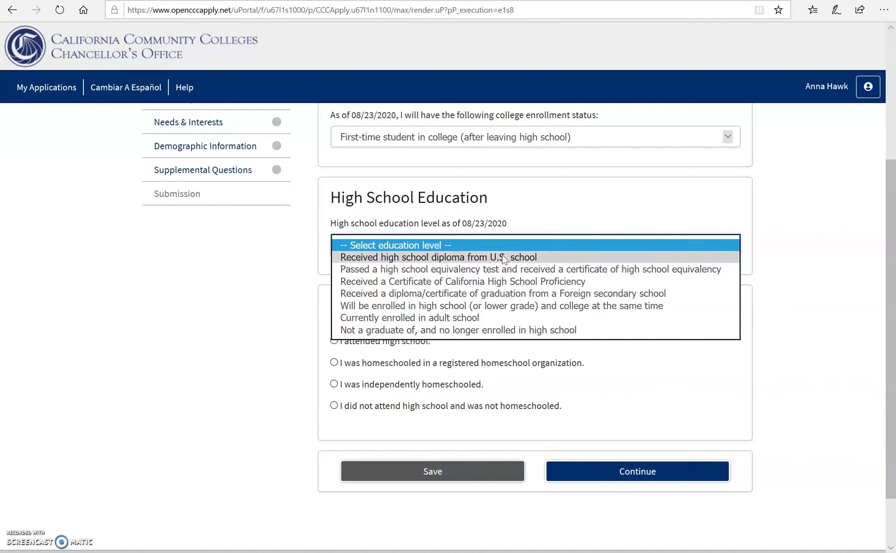
pyautogui.click(504, 257)
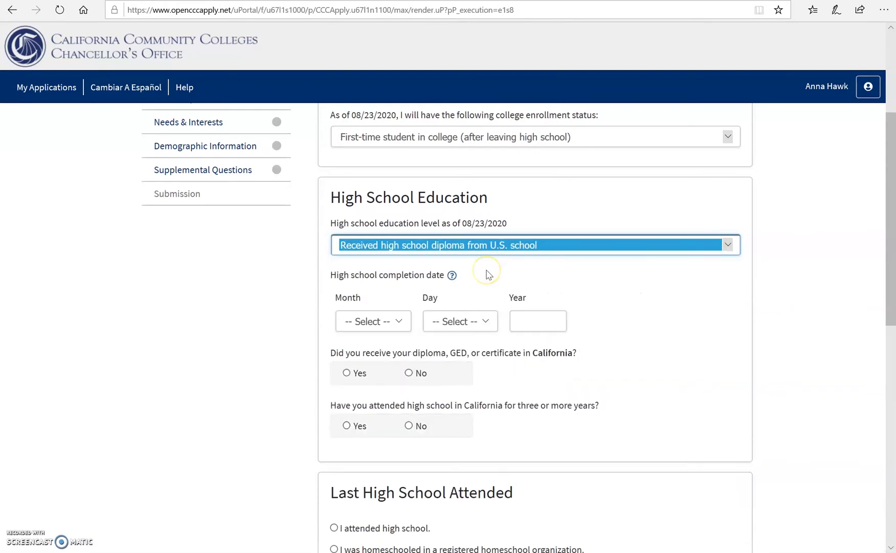
# Set the high school completion date to June 10, 2020 and answer Yes to both California diploma and attendance questions
pyautogui.scroll(-1, 486, 275)
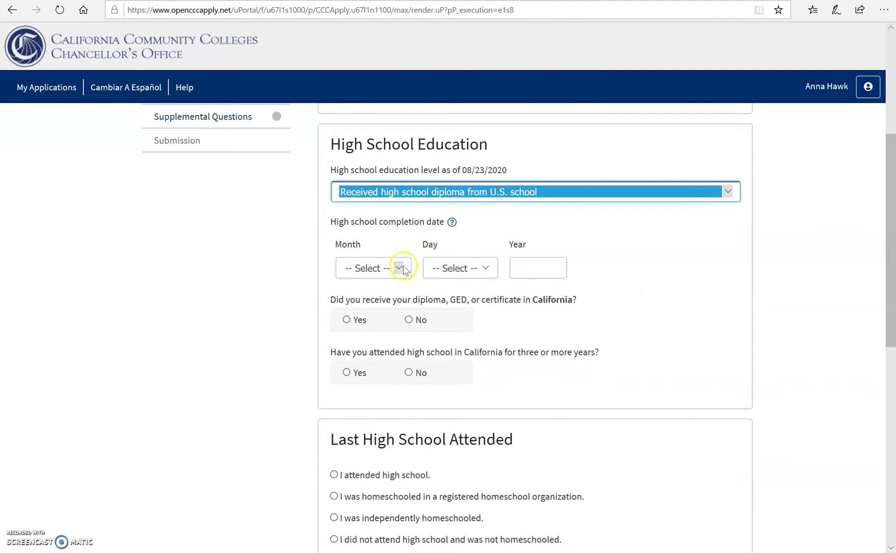
pyautogui.click(402, 268)
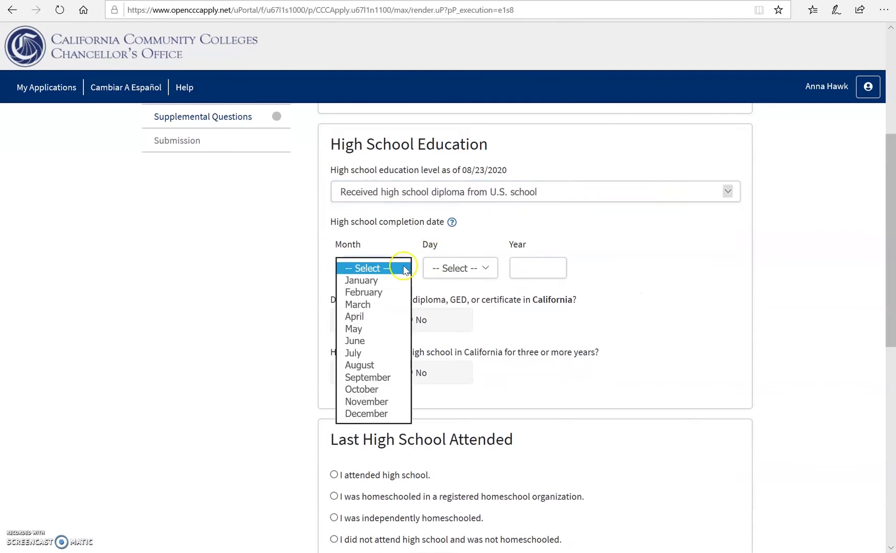
pyautogui.click(387, 346)
pyautogui.click(453, 266)
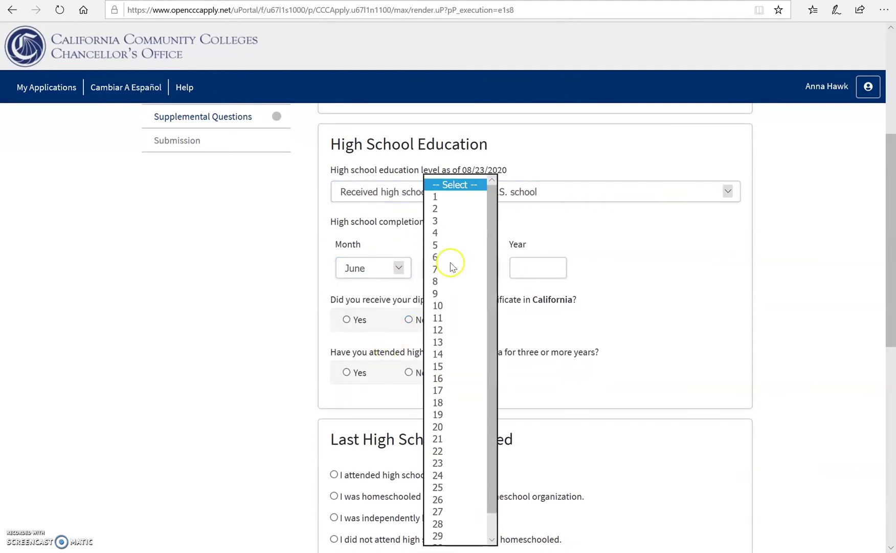
pyautogui.click(452, 306)
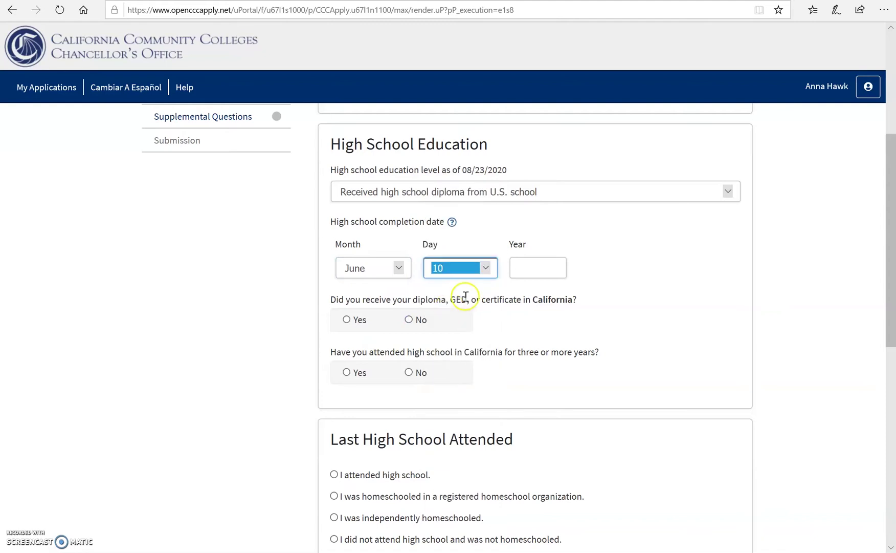
pyautogui.click(532, 269)
pyautogui.write('2020')
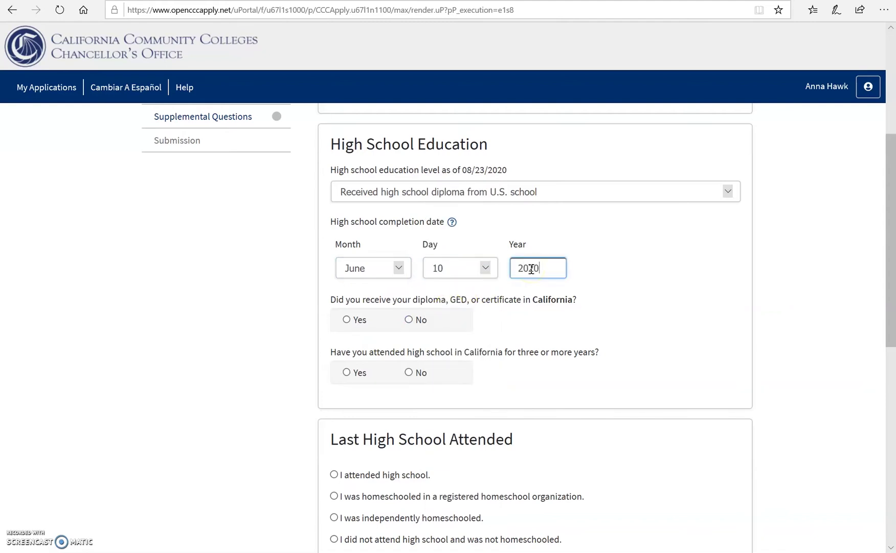
pyautogui.click(347, 322)
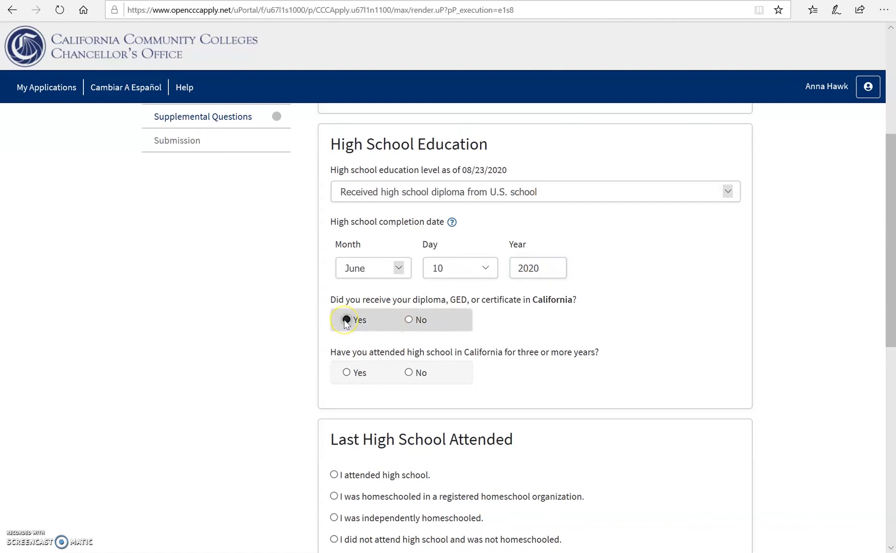
pyautogui.click(348, 373)
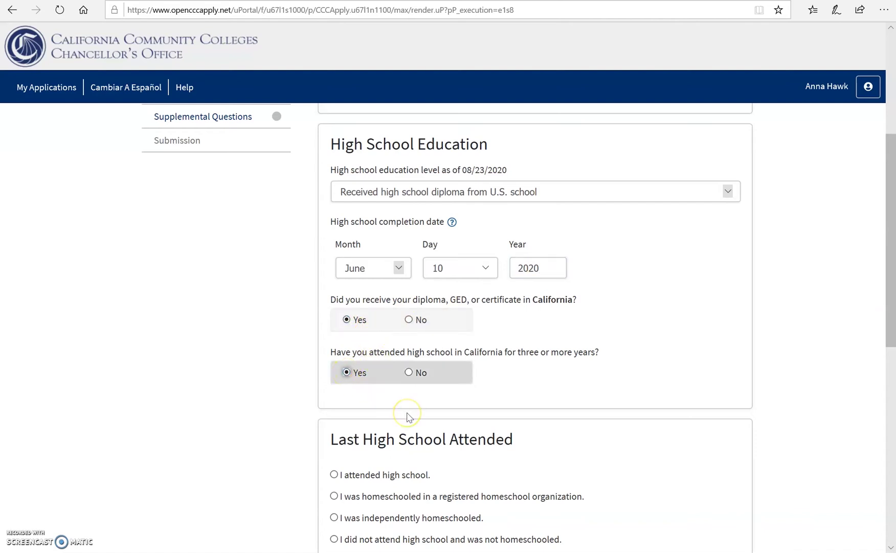
# Record the last high school attended as El Modena High in Orange, California
pyautogui.scroll(-3, 408, 415)
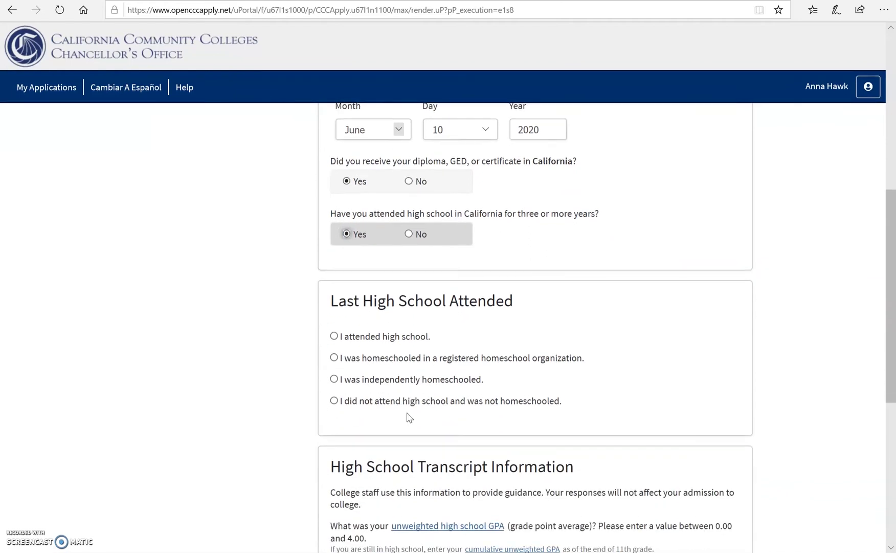
pyautogui.scroll(-3, 408, 415)
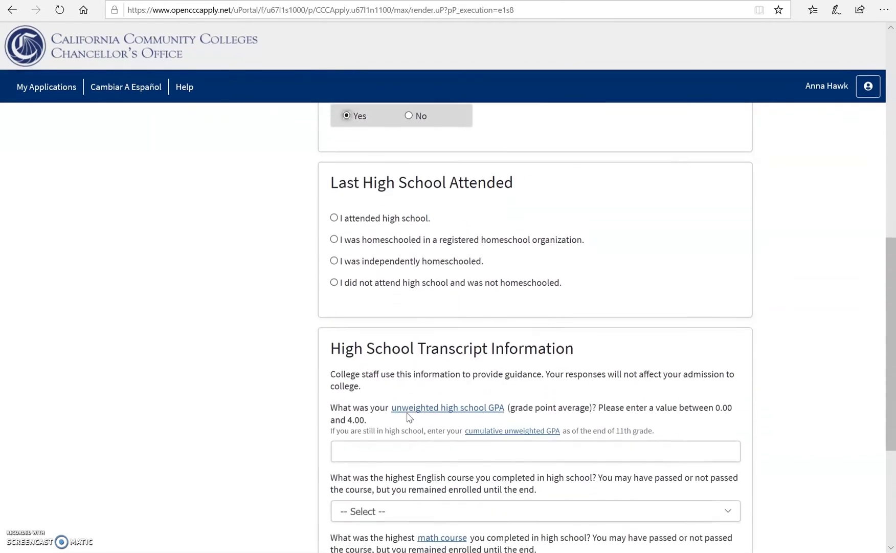
pyautogui.click(335, 217)
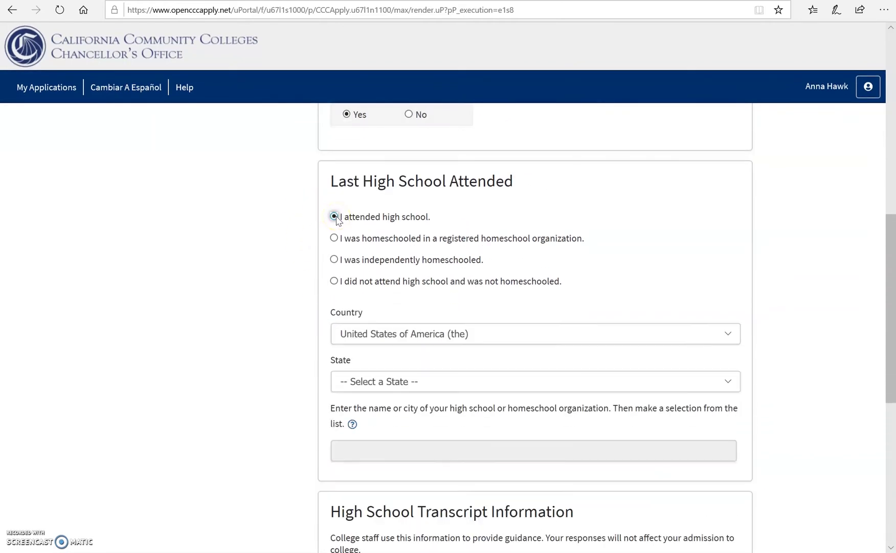
pyautogui.click(402, 382)
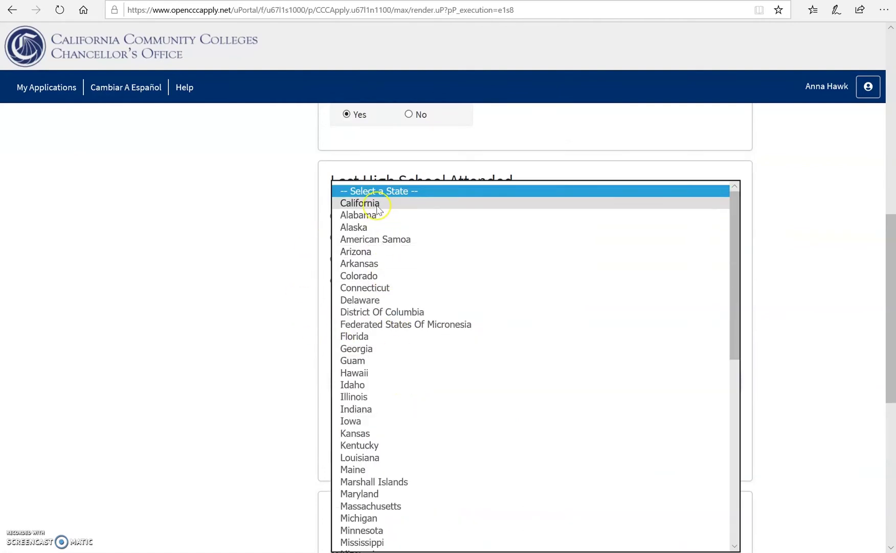
pyautogui.click(377, 204)
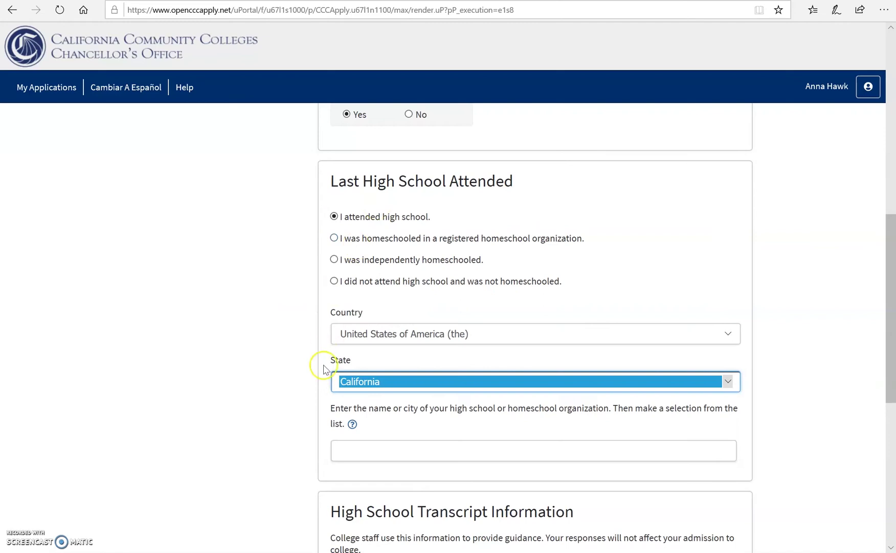
pyautogui.click(359, 447)
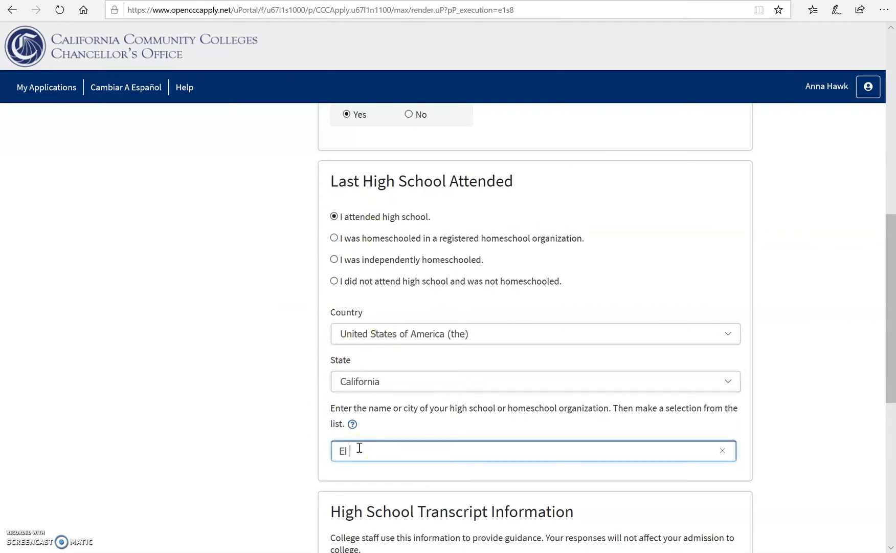
pyautogui.write('El Mode')
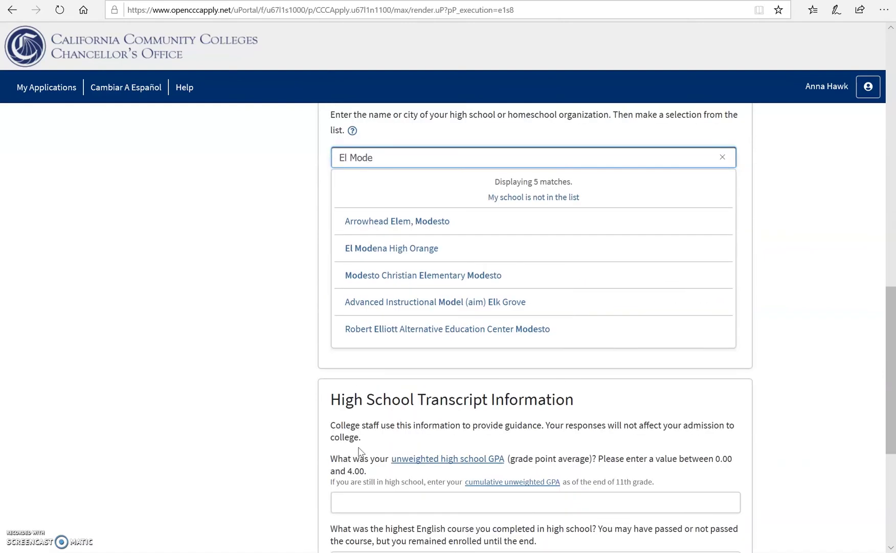
pyautogui.click(370, 249)
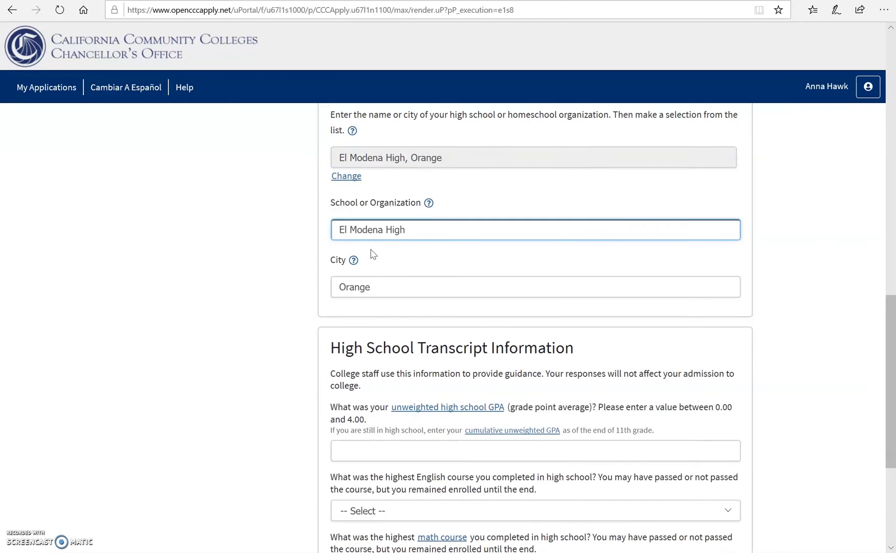
# Enter 3.45 as the unweighted high school GPA in the transcript information
pyautogui.scroll(-3, 290, 317)
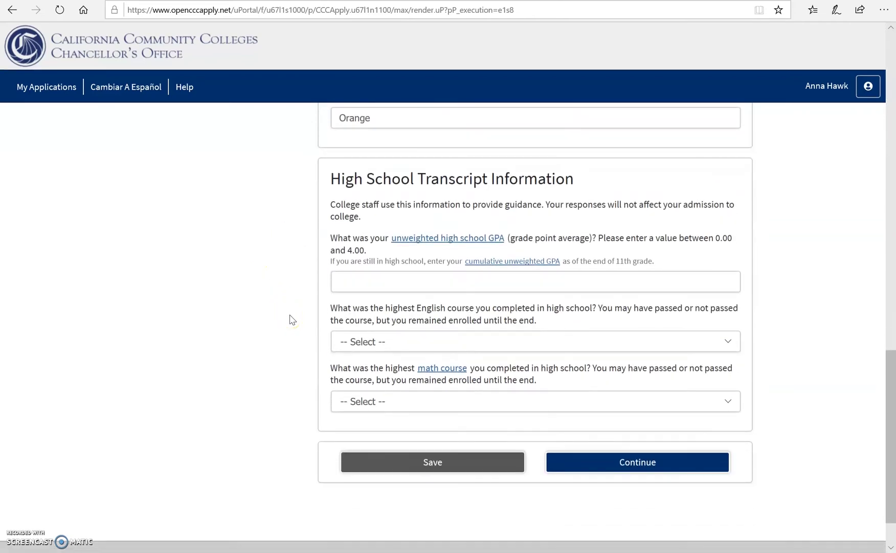
pyautogui.click(364, 280)
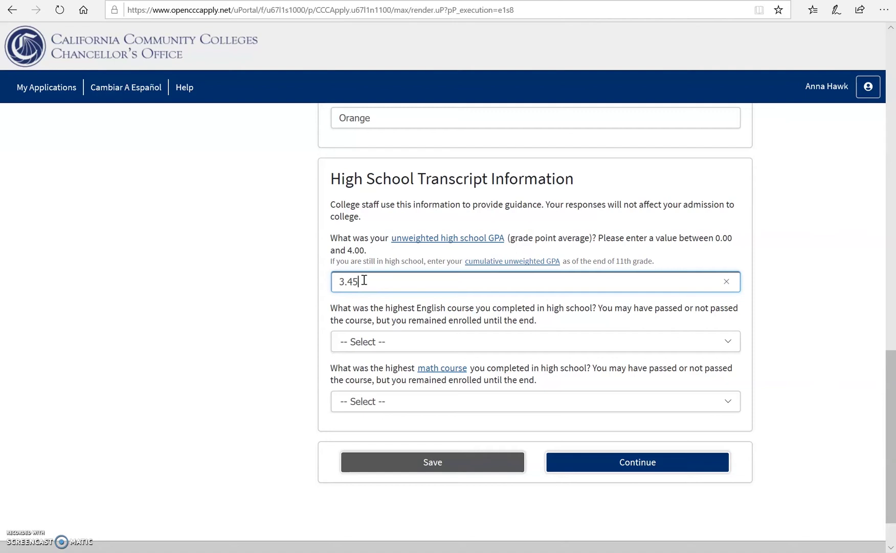
pyautogui.click(336, 281)
pyautogui.click(367, 281)
pyautogui.click(335, 283)
# Set the highest English course to 12th grade Honors English Composition or Literature with a grade of B
pyautogui.click(345, 344)
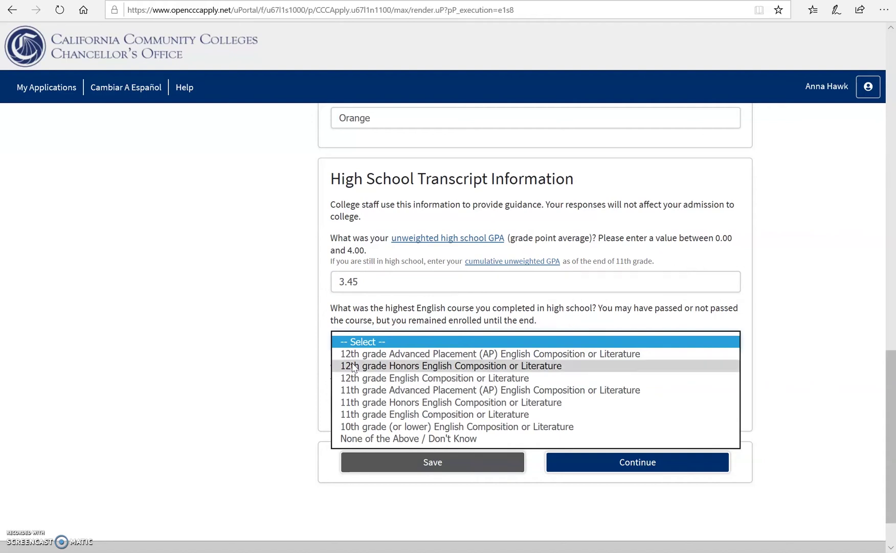
pyautogui.click(354, 367)
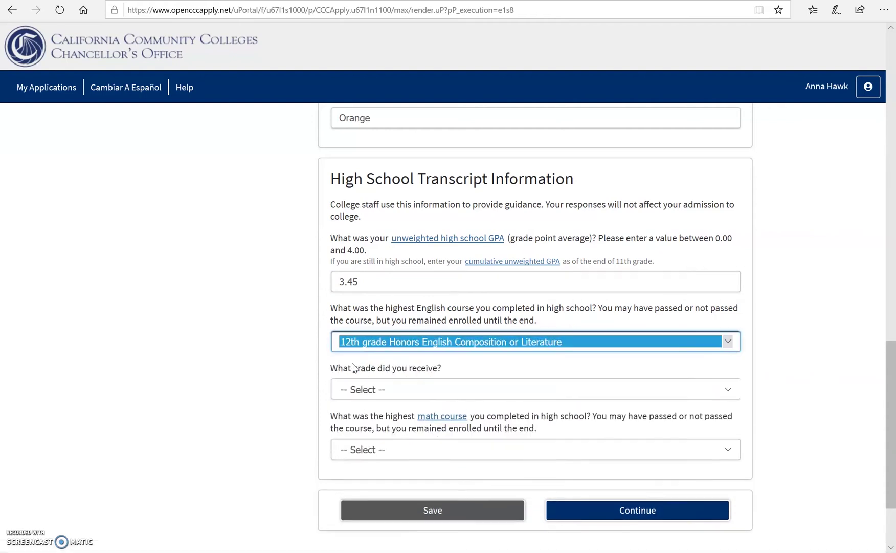
pyautogui.click(380, 392)
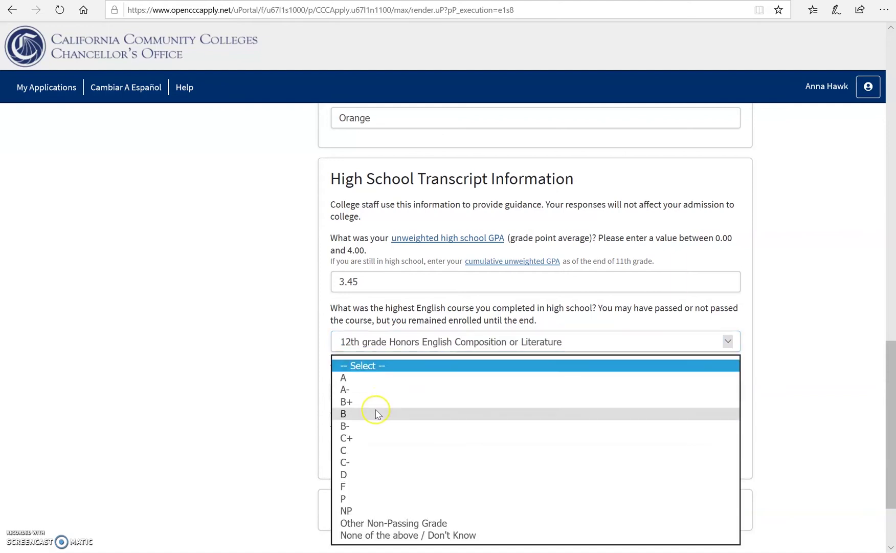
pyautogui.click(378, 414)
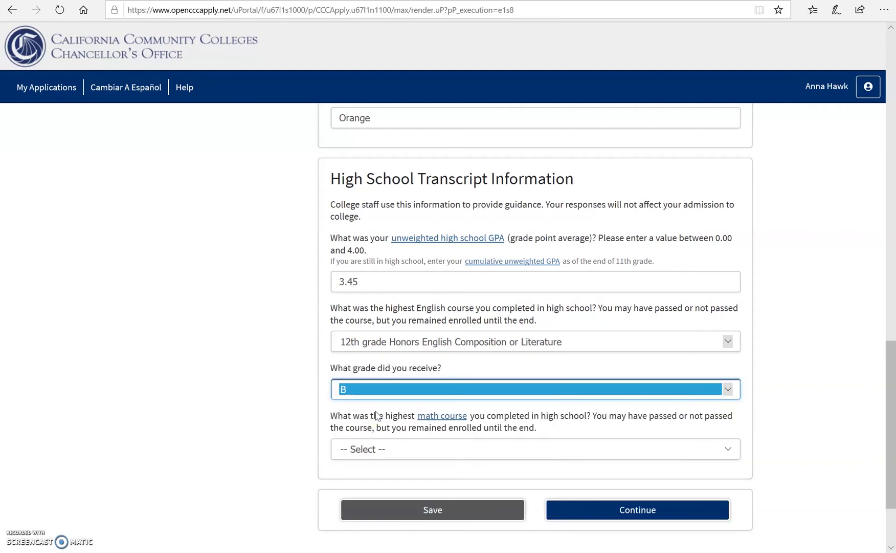
# Set the highest math course completed to Integrated Math 1 with a grade of B-
pyautogui.scroll(-2, 378, 414)
pyautogui.click(360, 302)
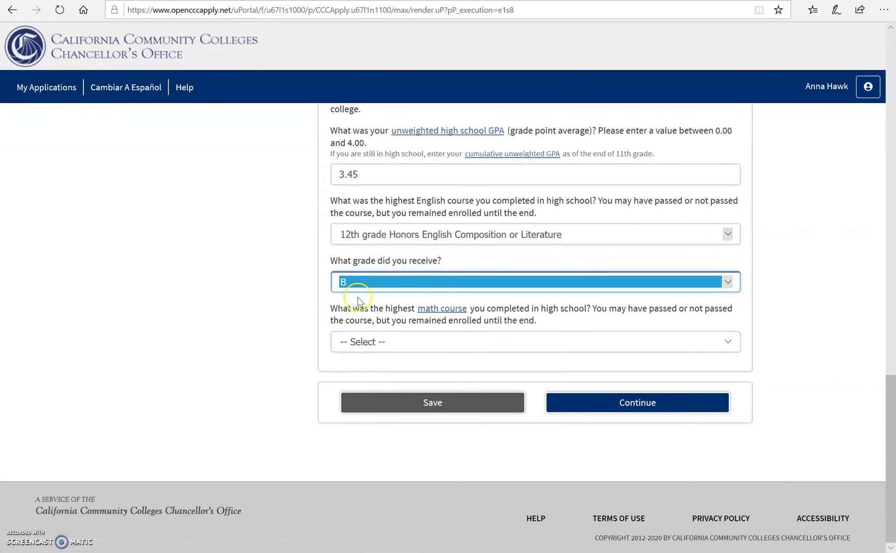
pyautogui.click(384, 348)
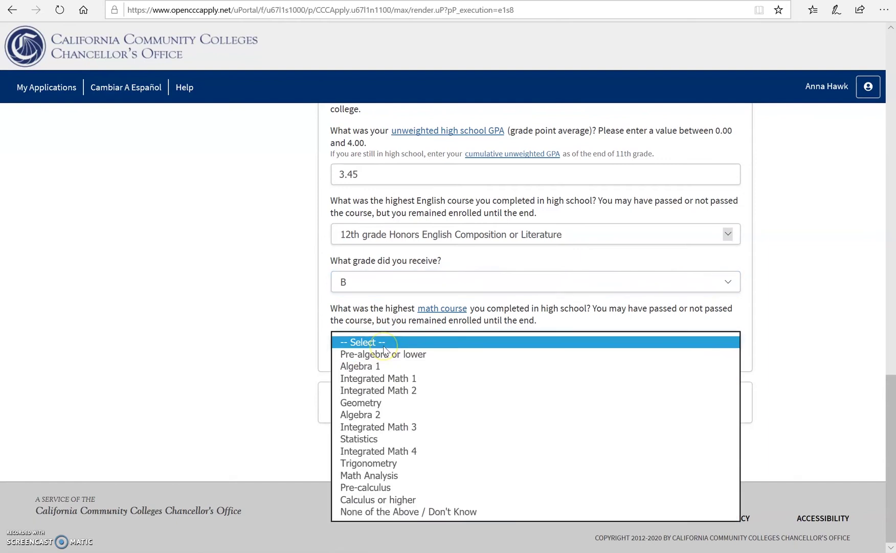
pyautogui.click(384, 380)
pyautogui.click(385, 380)
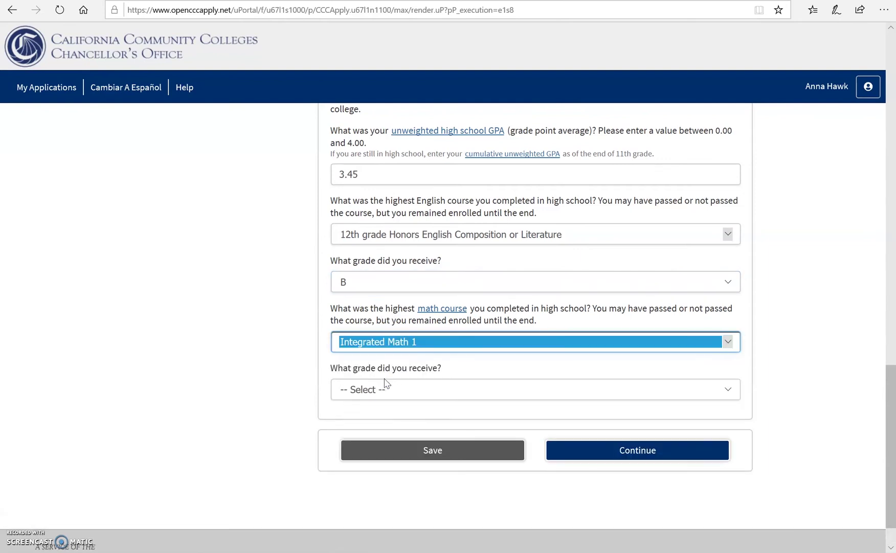
pyautogui.click(389, 392)
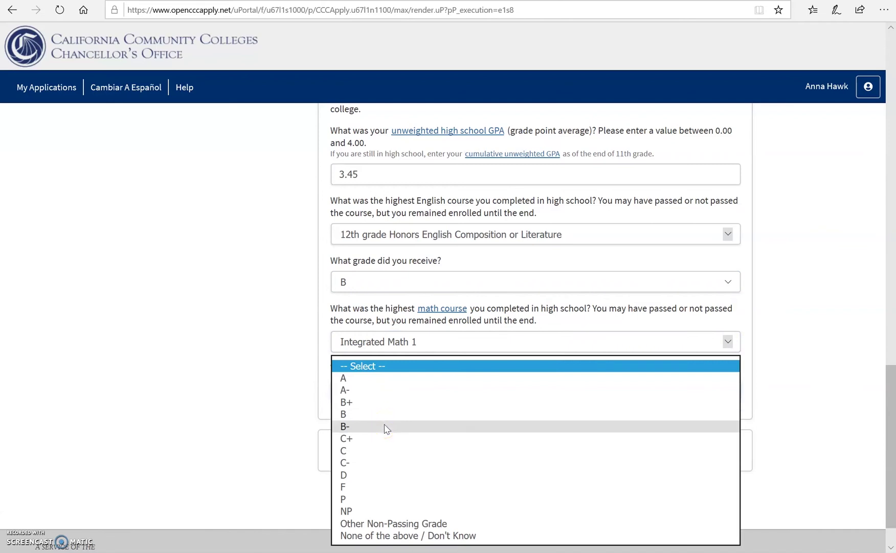
pyautogui.click(387, 427)
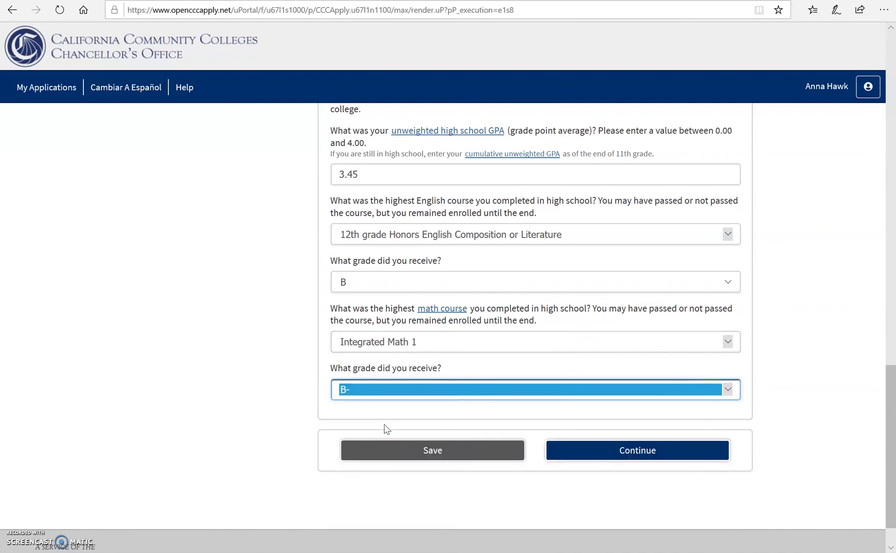
# Save the education information and continue to the Citizenship/Military section
pyautogui.click(419, 453)
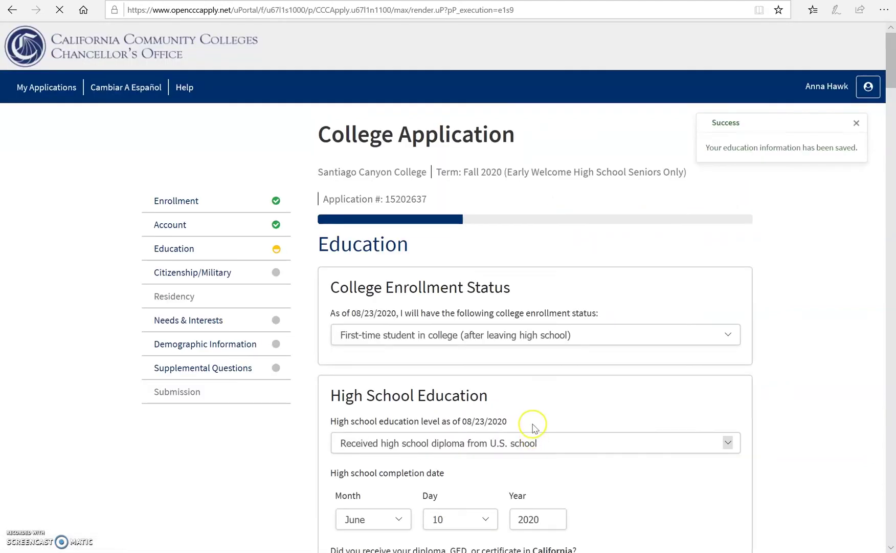
pyautogui.scroll(-15, 532, 430)
pyautogui.click(576, 424)
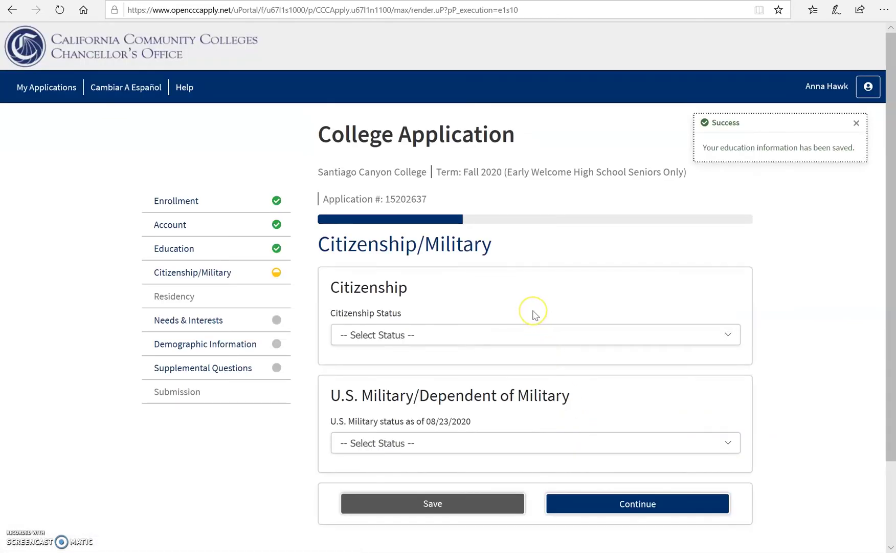
# Set the citizenship status to Other and mark the visa information as No documents
pyautogui.scroll(-2, 534, 313)
pyautogui.click(492, 272)
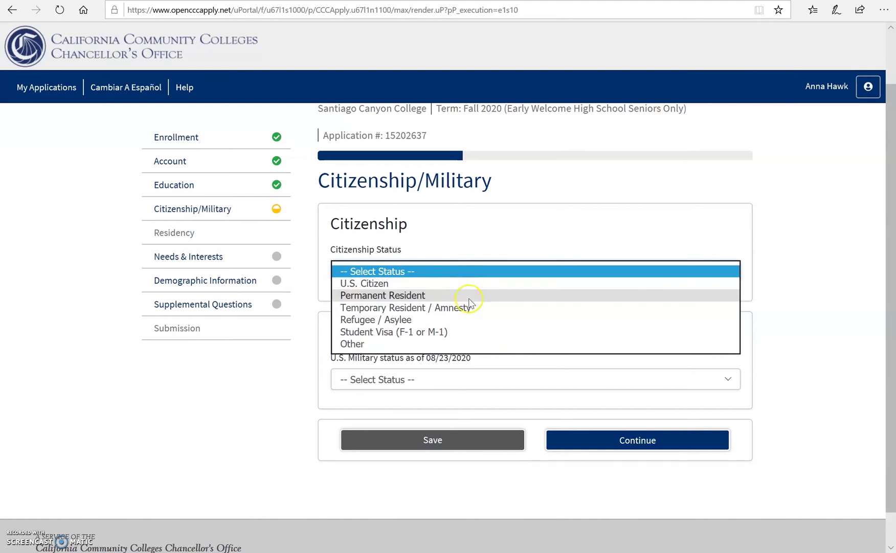
pyautogui.click(479, 344)
pyautogui.click(435, 269)
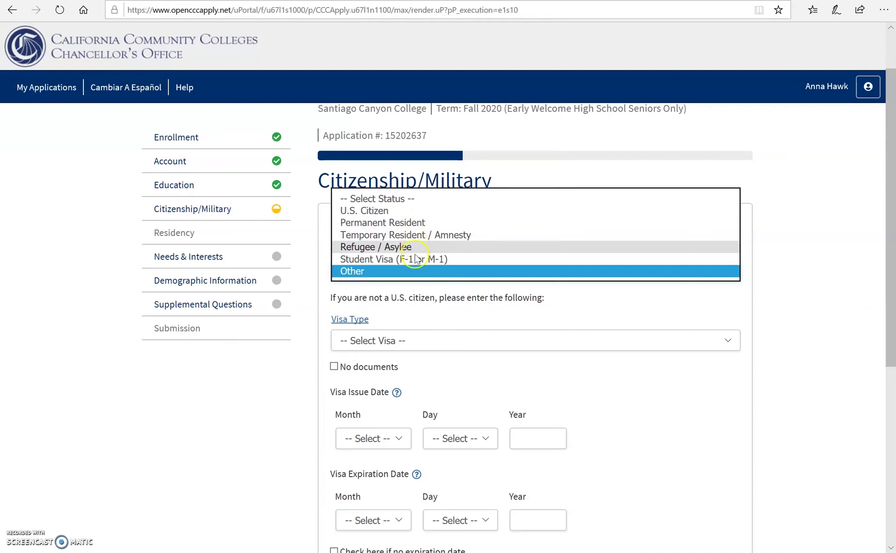
pyautogui.click(419, 271)
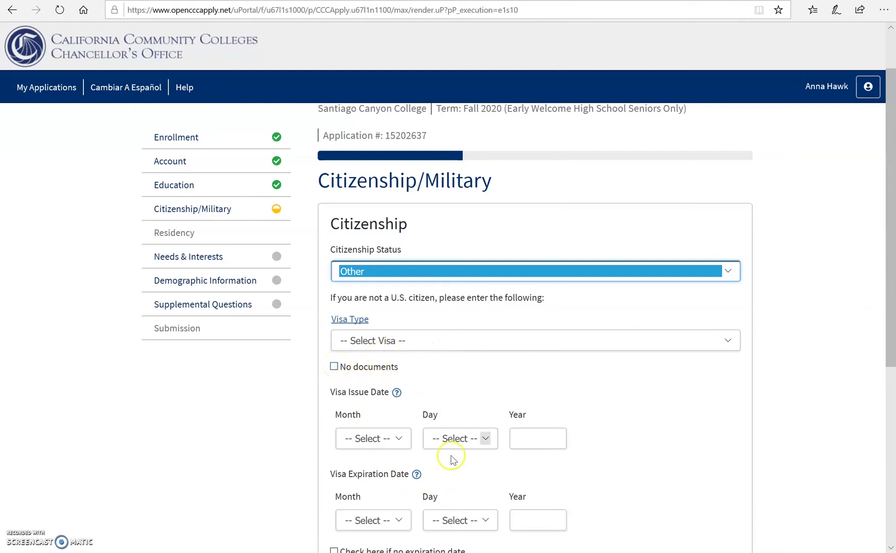
pyautogui.click(334, 366)
# Set the U.S. military status to None apply to me
pyautogui.scroll(-3, 298, 381)
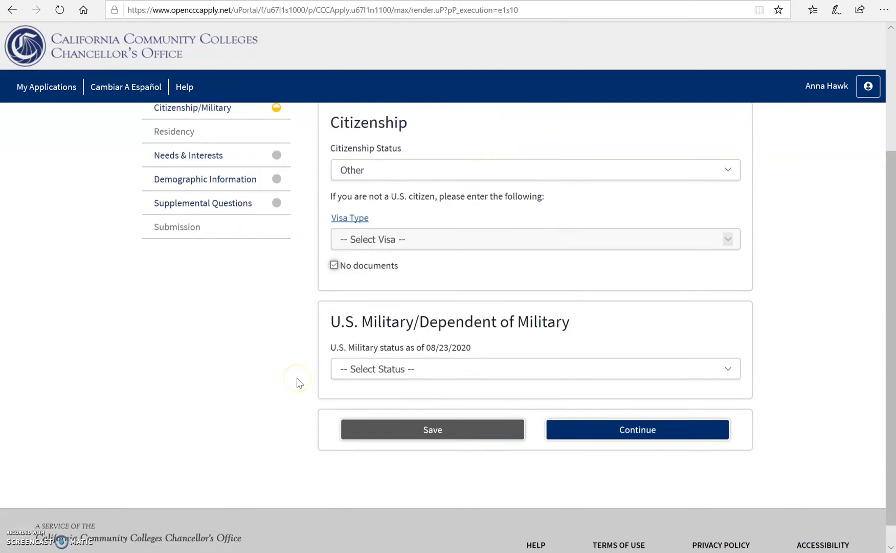
pyautogui.scroll(-1, 298, 381)
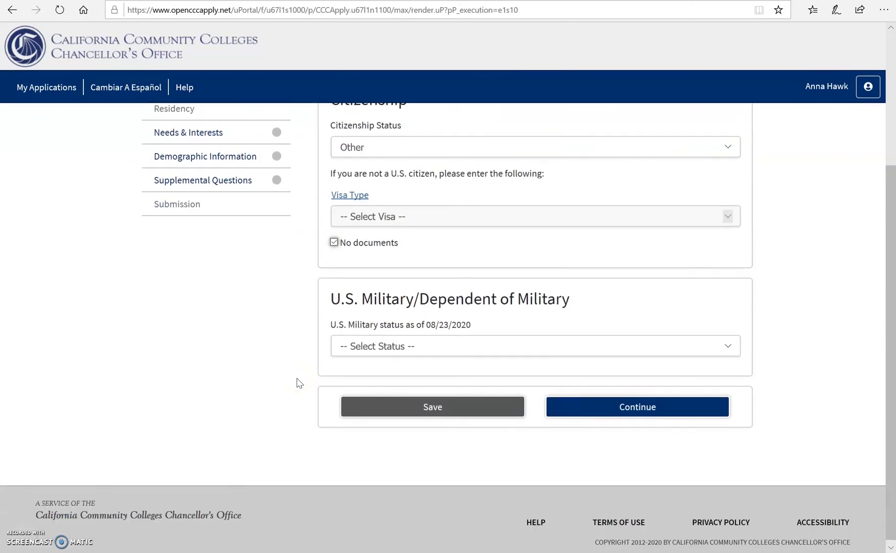
pyautogui.click(376, 350)
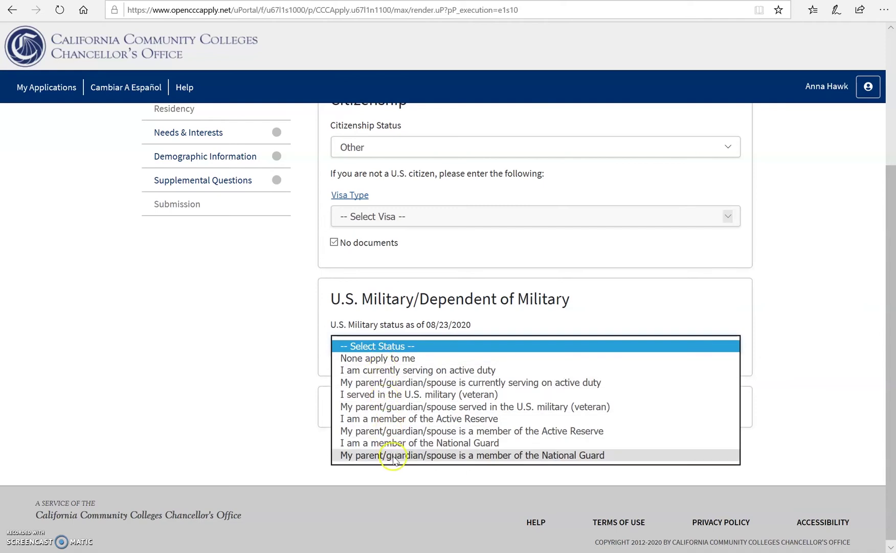
pyautogui.click(379, 358)
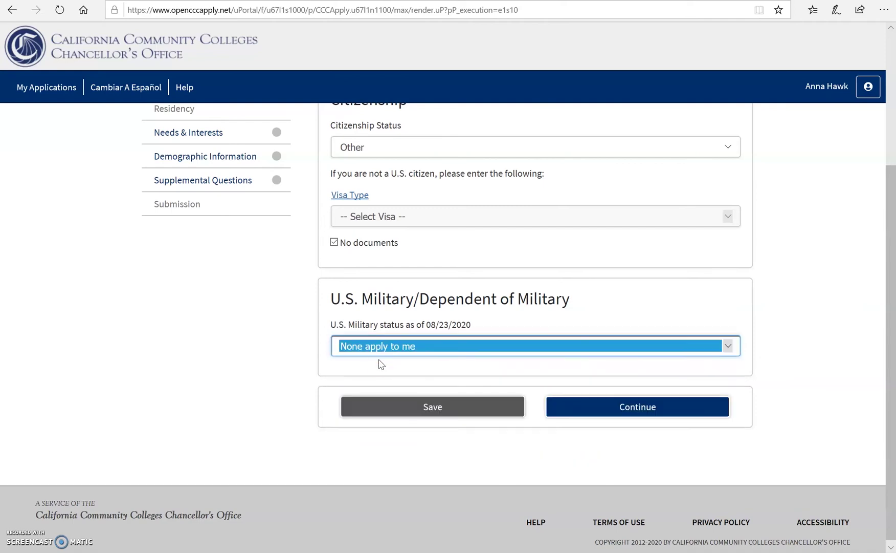
# Save the citizenship and military information and continue to the Residency section
pyautogui.click(425, 405)
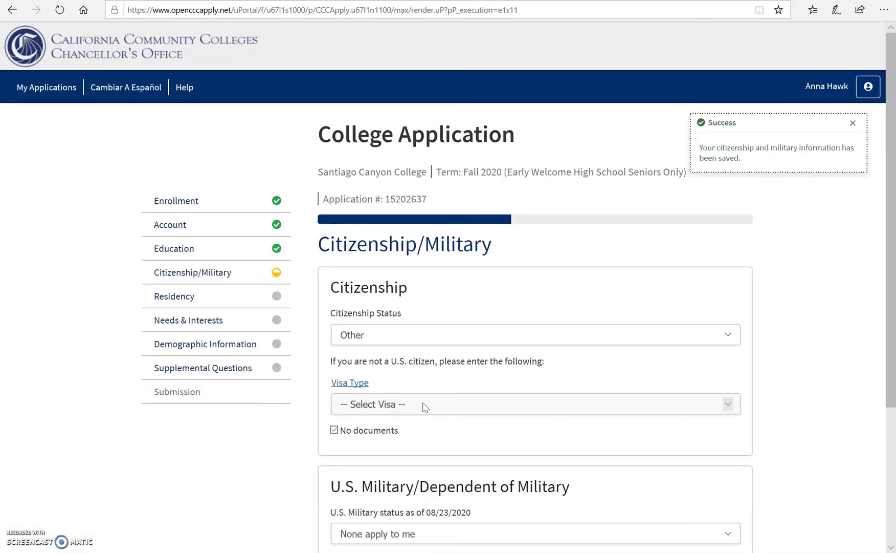
pyautogui.scroll(-5, 460, 425)
pyautogui.click(591, 401)
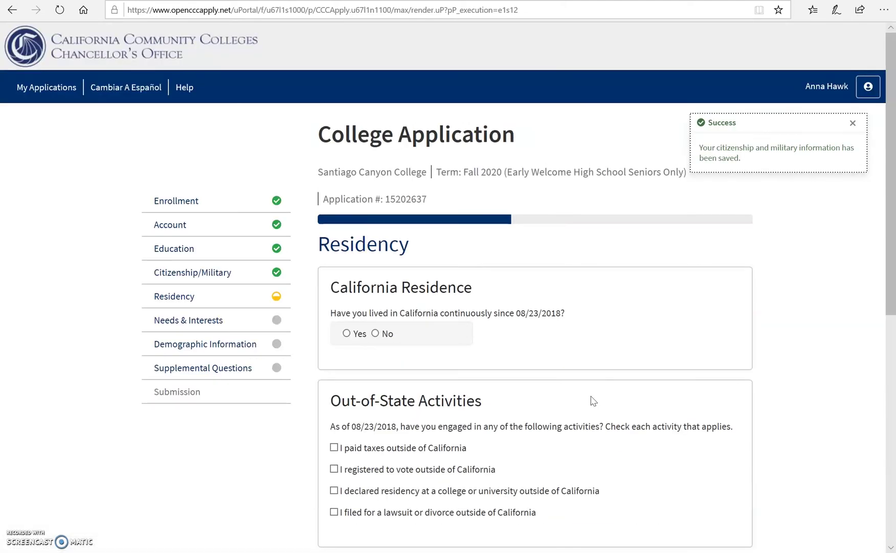
# Answer Yes to living in California continuously since 08/23/2018, and No to both the homelessness and court-ordered foster care questions
pyautogui.scroll(-3, 592, 401)
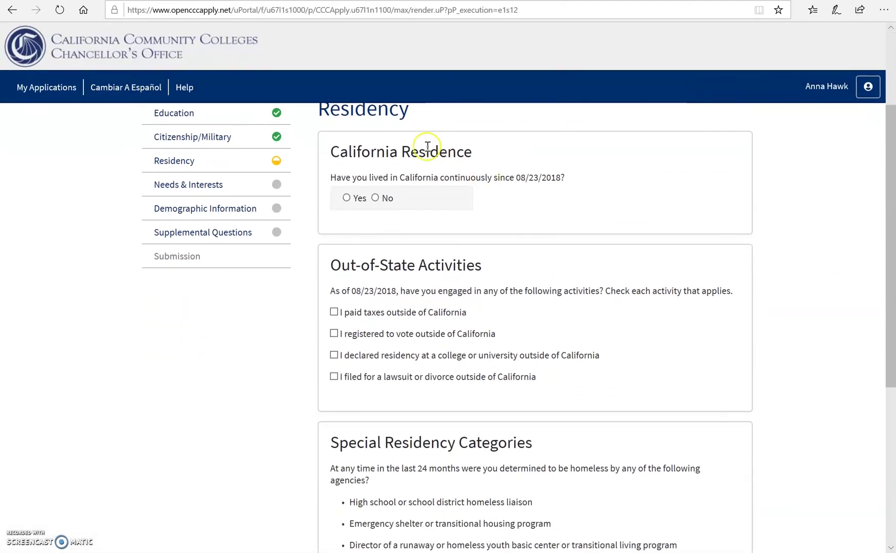
pyautogui.click(346, 198)
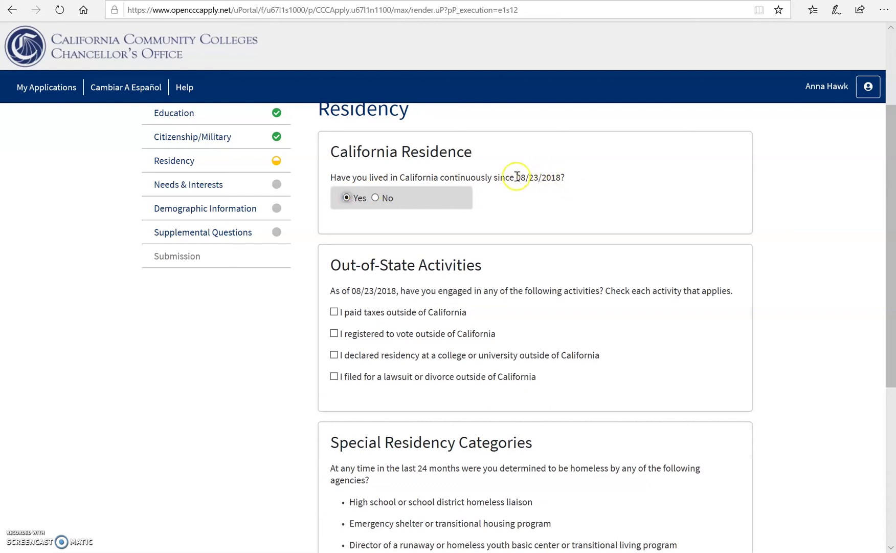
pyautogui.scroll(-2, 518, 176)
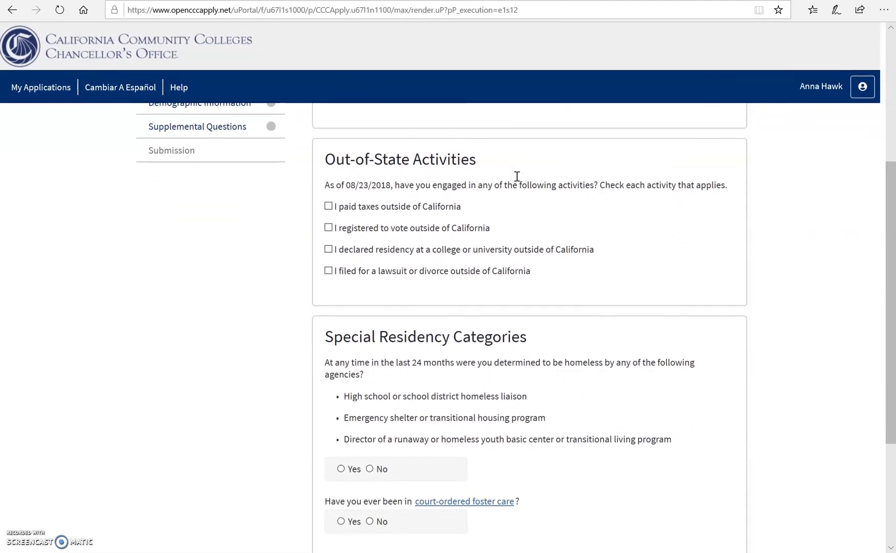
pyautogui.hscroll(-1, 517, 176)
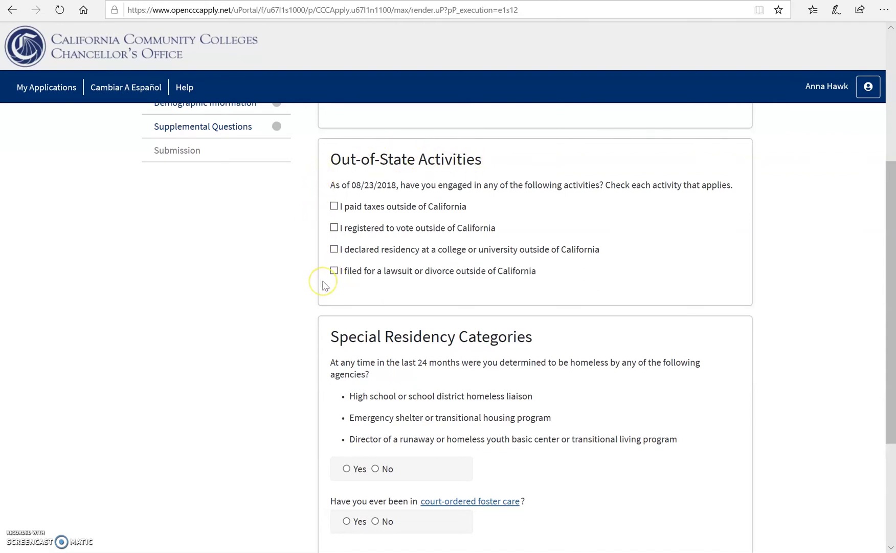
pyautogui.scroll(-3, 324, 285)
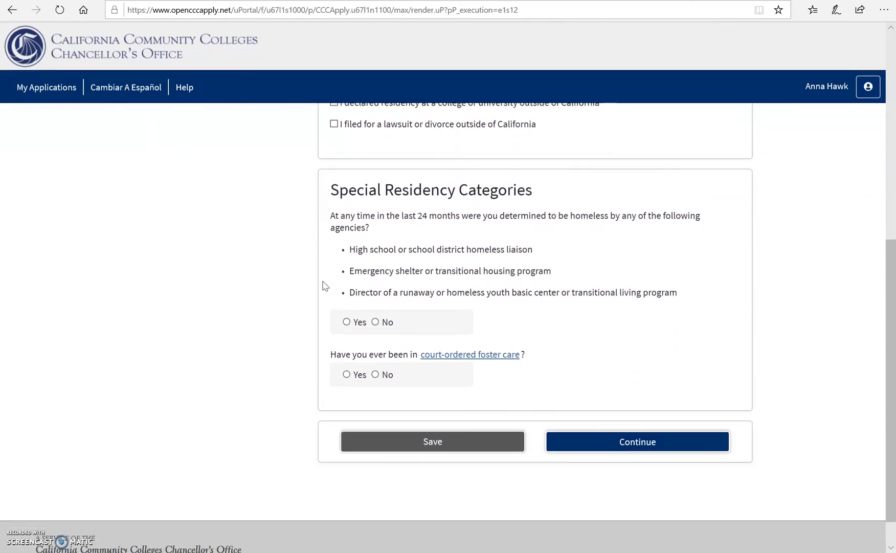
pyautogui.scroll(-1, 324, 285)
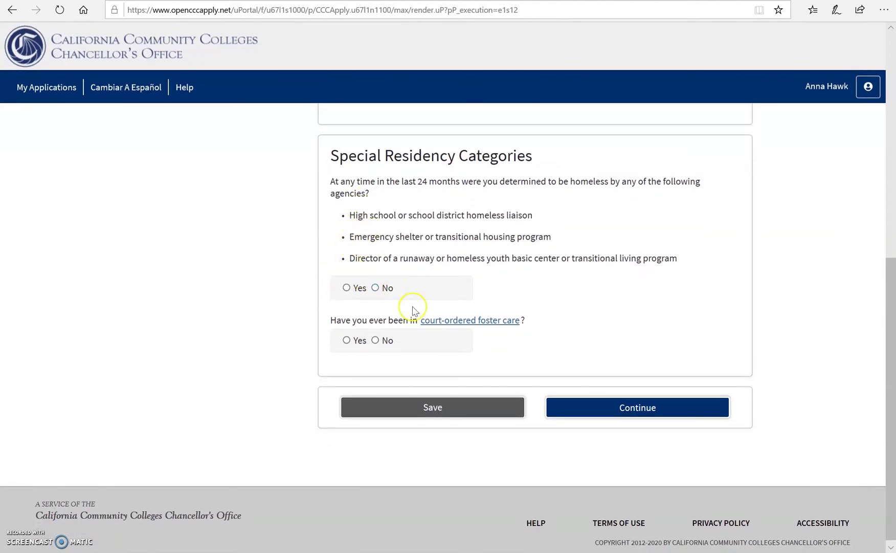
pyautogui.click(375, 340)
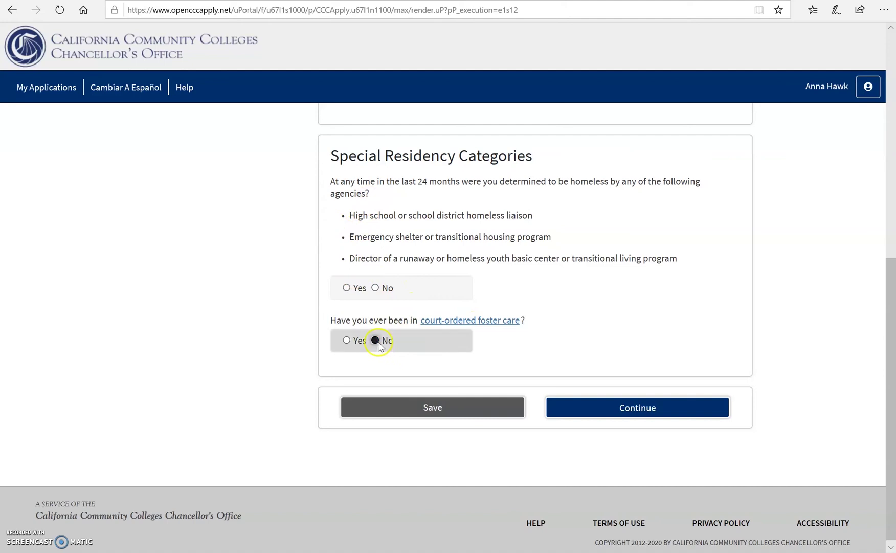
pyautogui.click(376, 288)
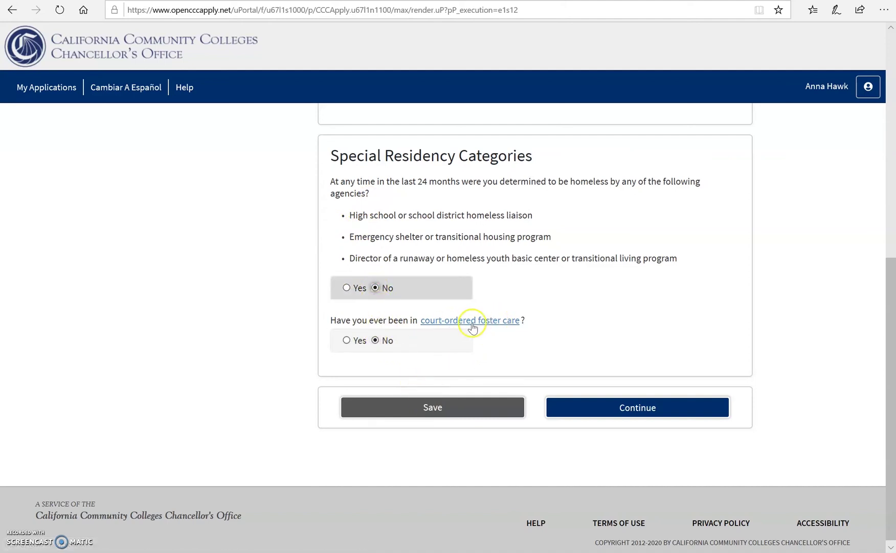
# Save the residency information and continue to the Needs & Interests section
pyautogui.click(434, 408)
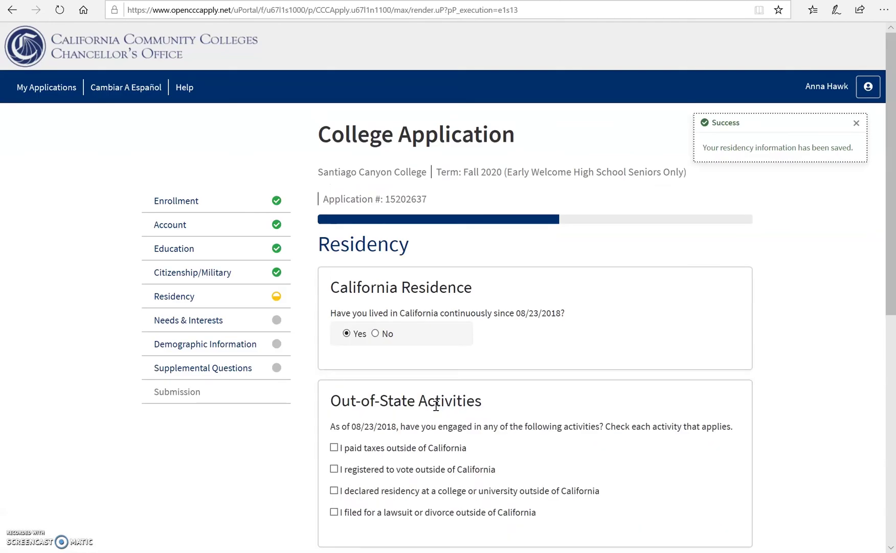
pyautogui.scroll(-10, 546, 380)
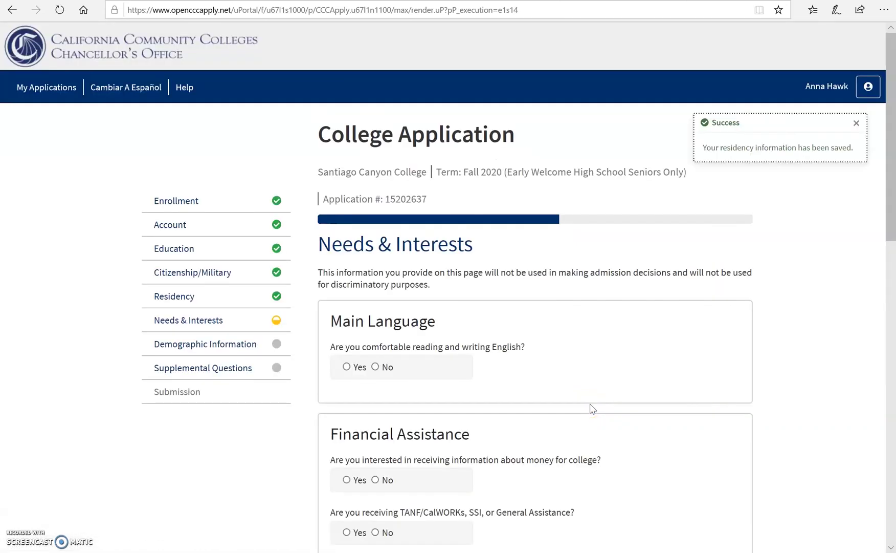
# Answer Yes to English comfort and to receiving college money information, and No to receiving TANF/CalWORKs, SSI, or General Assistance
pyautogui.scroll(-3, 592, 408)
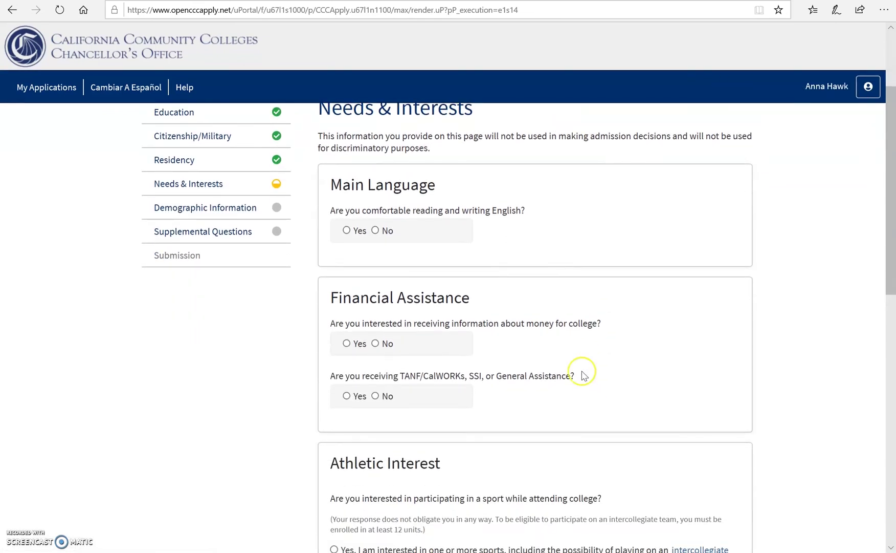
pyautogui.click(347, 231)
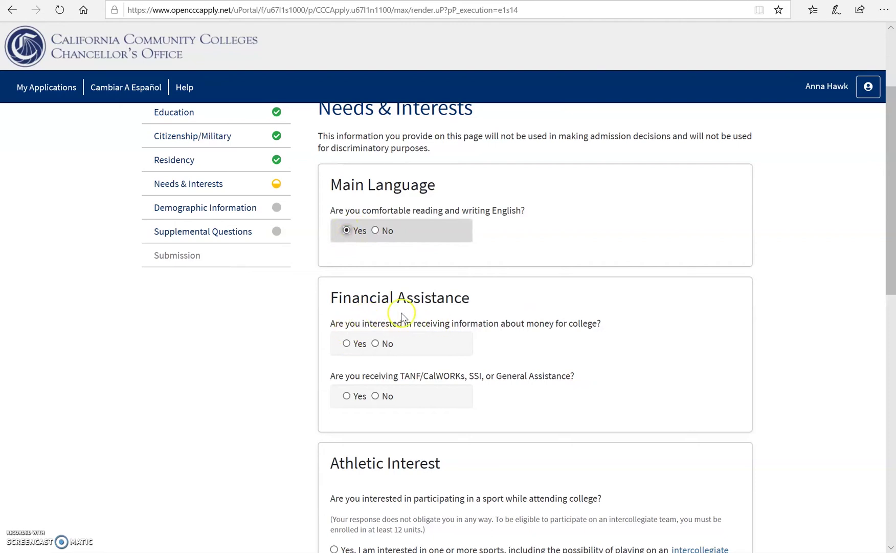
pyautogui.click(347, 344)
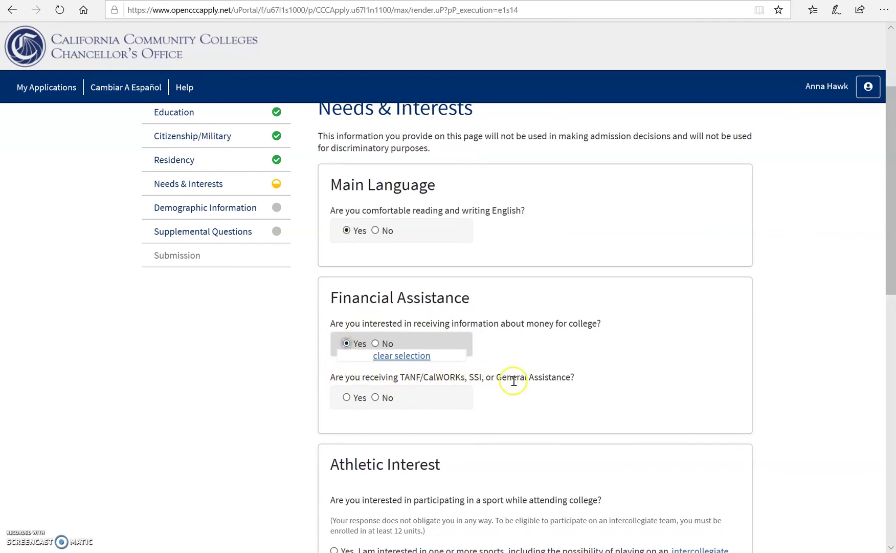
pyautogui.click(376, 398)
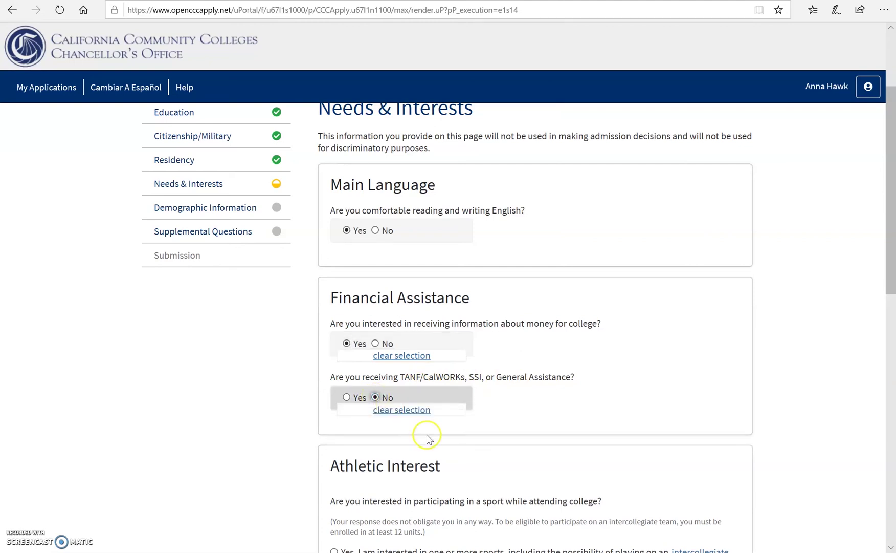
# Set the athletic interest to not participating in a sport beyond taking P.E. classes
pyautogui.scroll(-3, 428, 434)
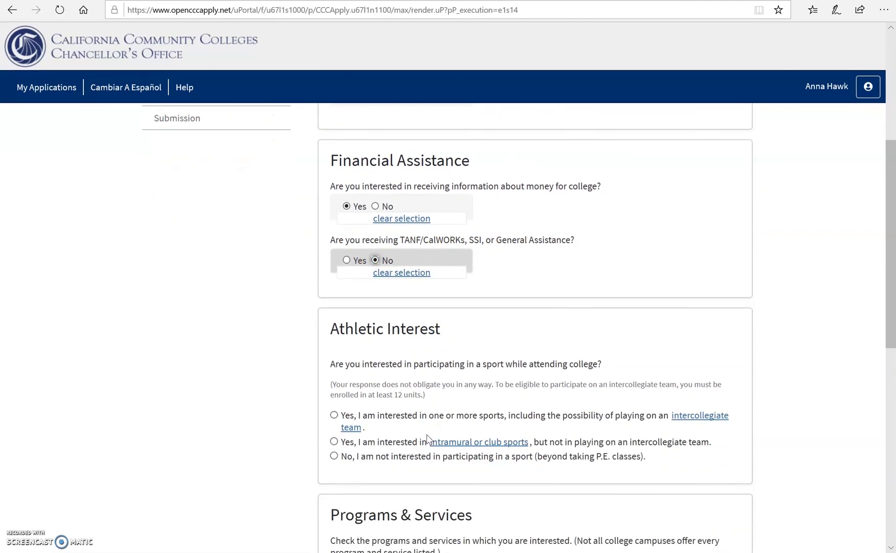
pyautogui.scroll(-3, 427, 438)
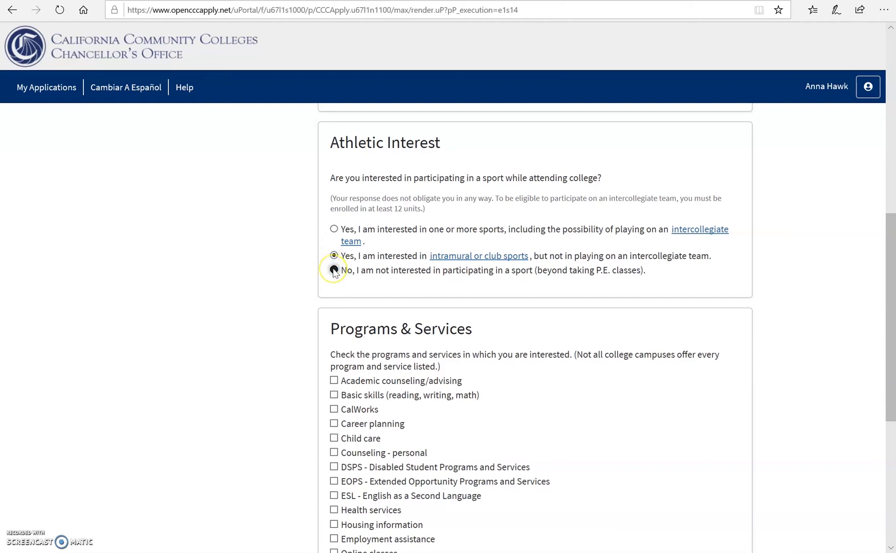
# Mark Child care, EOPS, Re-entry program, and Transfer information as the programs and services of interest
pyautogui.scroll(-3, 439, 430)
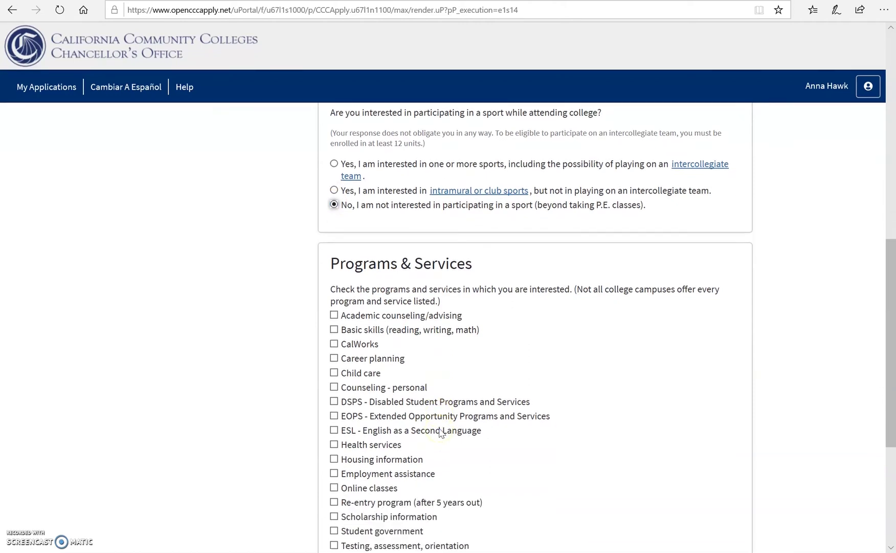
pyautogui.scroll(-1, 441, 432)
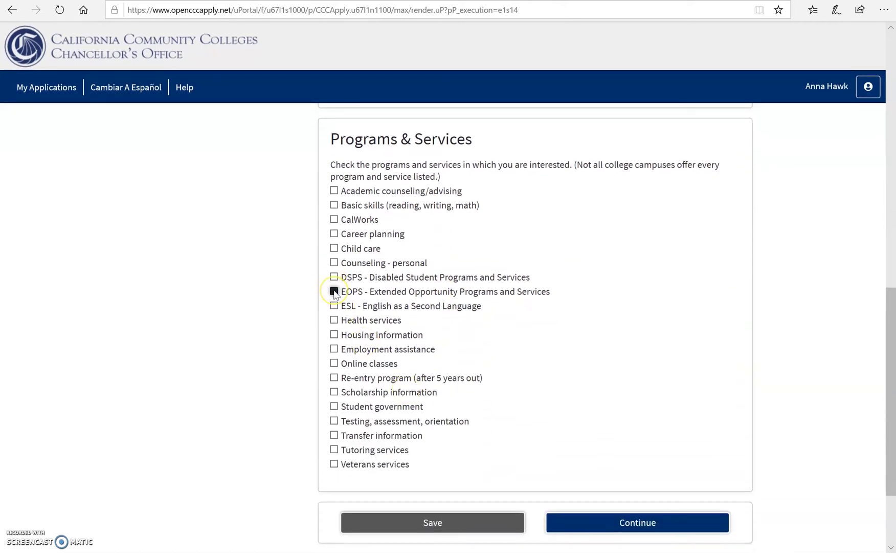
pyautogui.click(334, 249)
# Save the needs and interests information and continue to the Demographic Information section
pyautogui.click(434, 522)
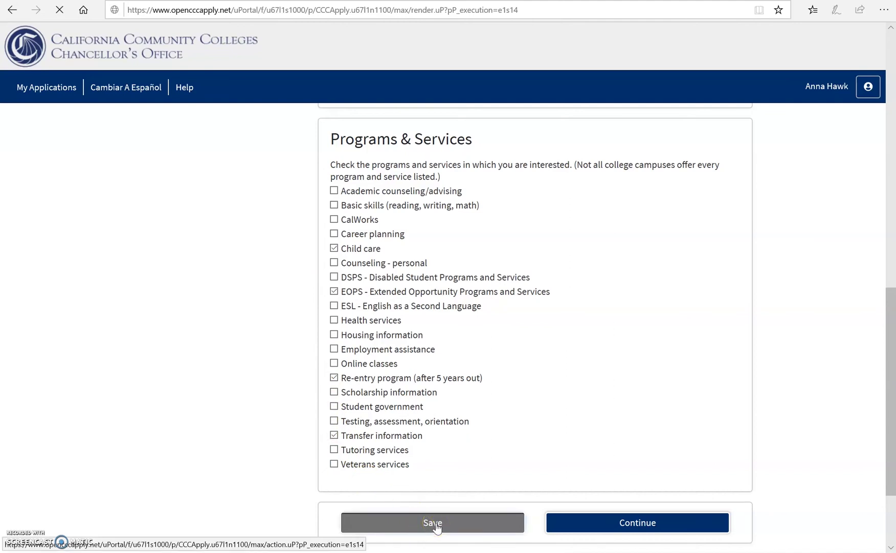
pyautogui.scroll(-10, 605, 525)
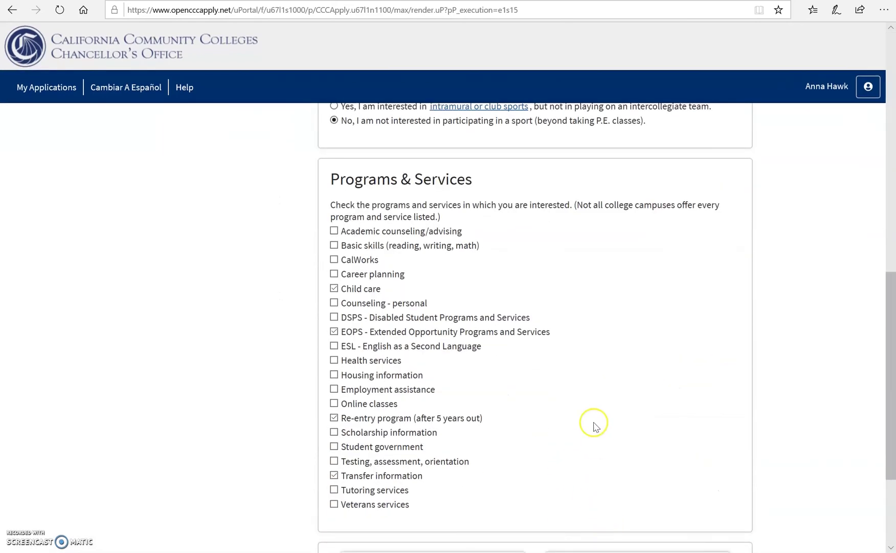
pyautogui.scroll(-3, 594, 425)
pyautogui.click(618, 409)
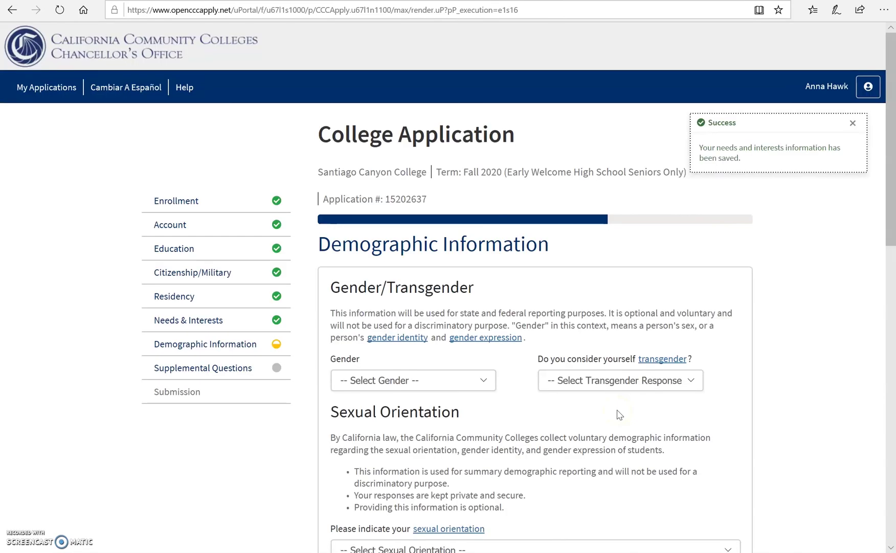
# Set the gender to Female, the transgender response to Decline to State, and the sexual orientation to Bisexual
pyautogui.scroll(-3, 620, 414)
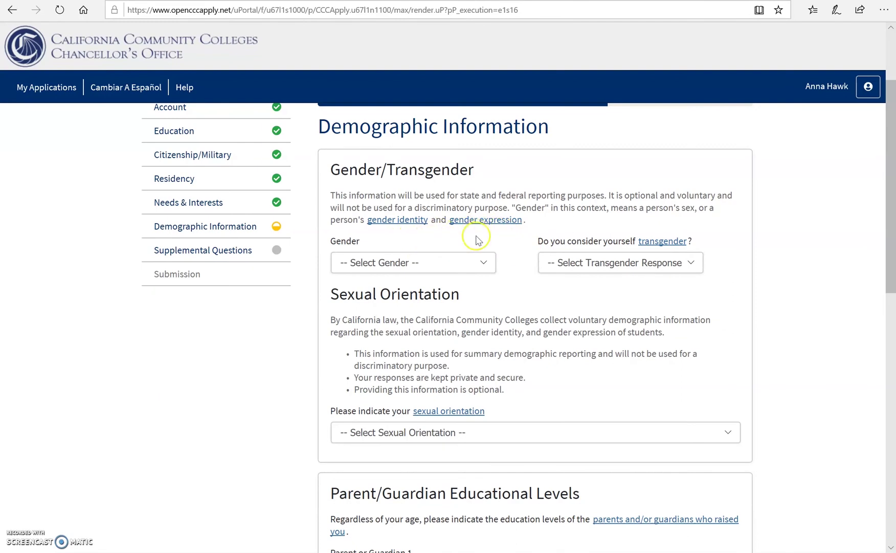
pyautogui.click(483, 264)
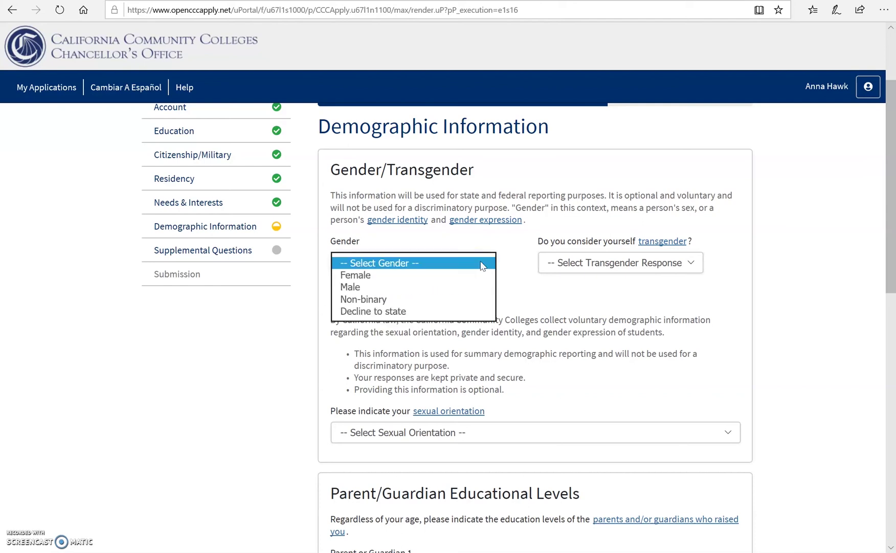
pyautogui.click(481, 264)
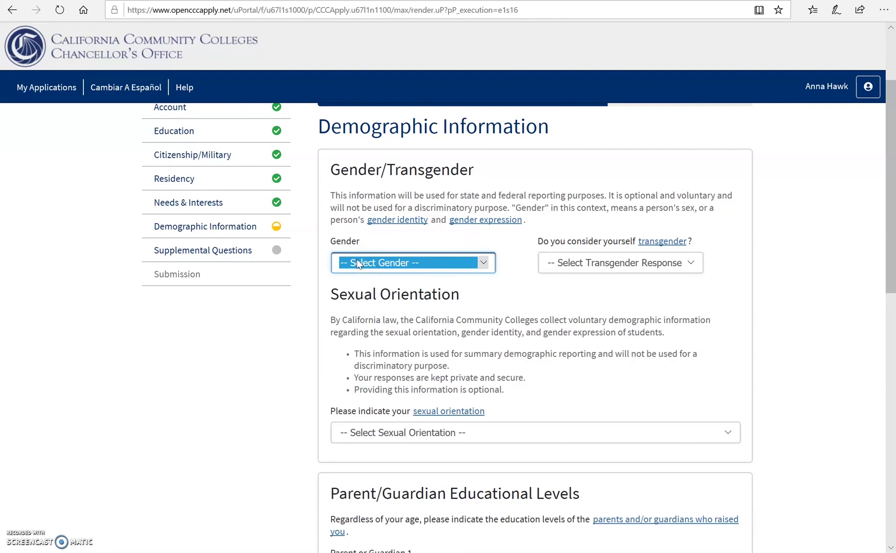
pyautogui.click(461, 262)
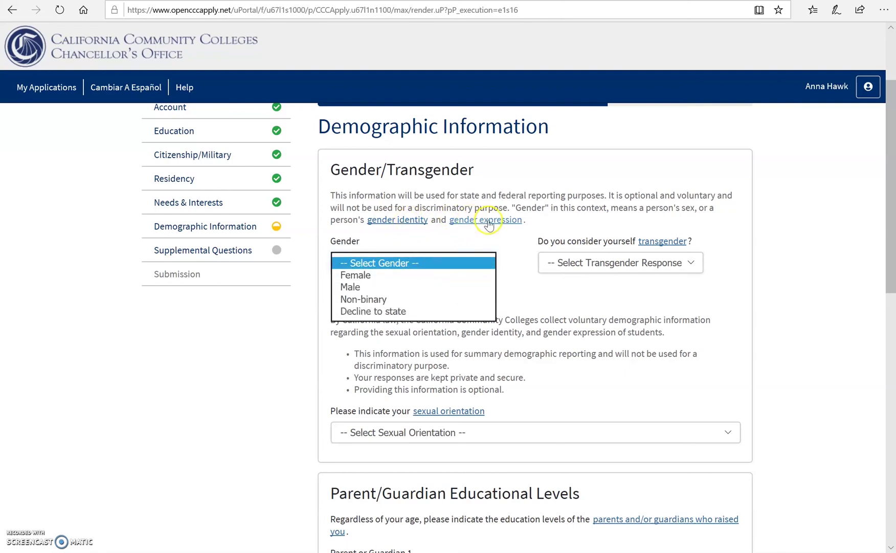
pyautogui.click(377, 276)
pyautogui.click(555, 263)
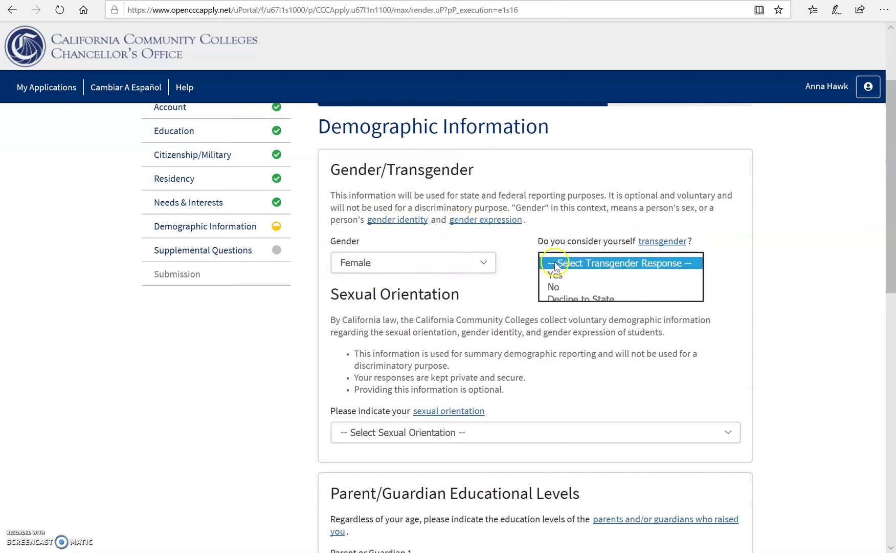
pyautogui.click(561, 299)
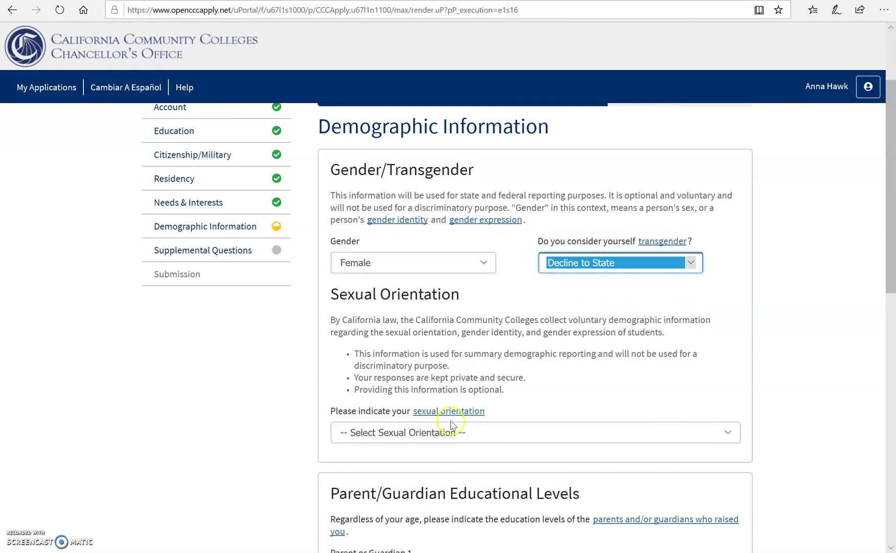
pyautogui.click(475, 432)
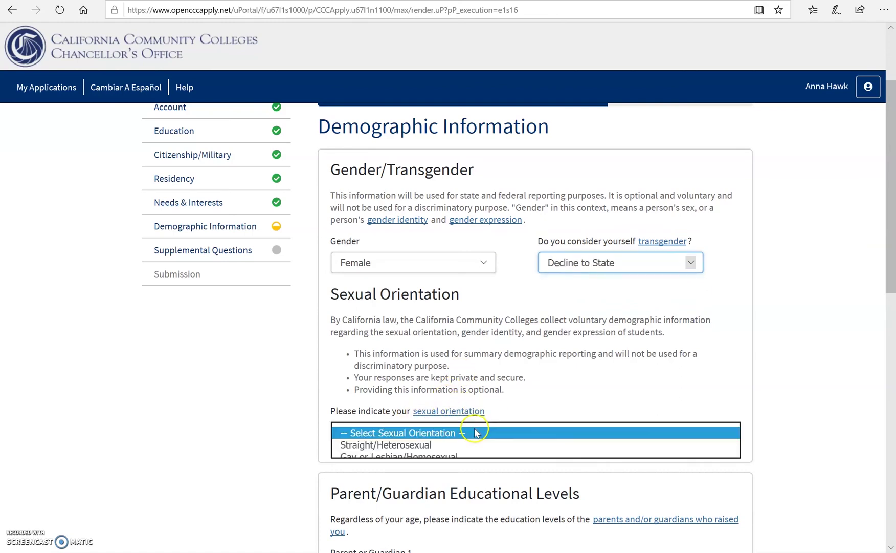
pyautogui.click(460, 474)
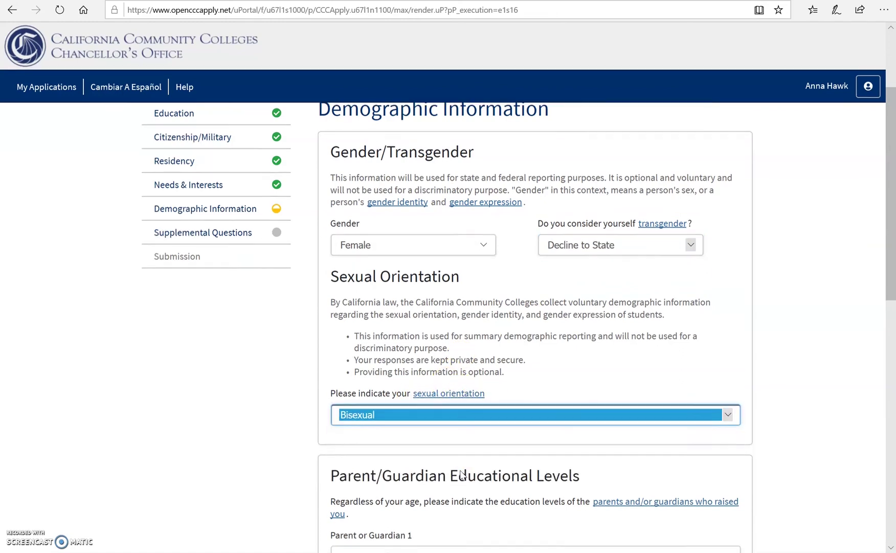
# Set Parent or Guardian 1's education level to Grade 9 or less and Parent or Guardian 2's to No second parent or guardian raised me
pyautogui.scroll(-3, 461, 474)
pyautogui.scroll(-3, 462, 475)
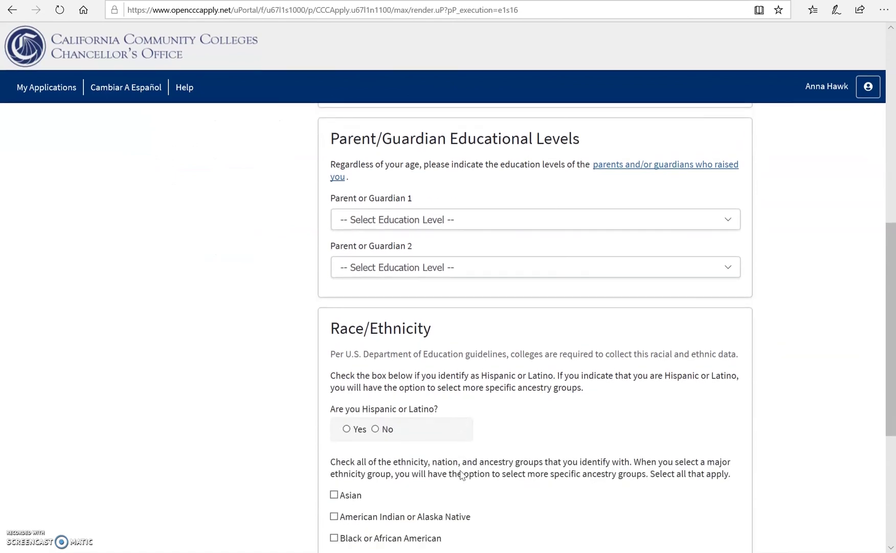
pyautogui.click(441, 220)
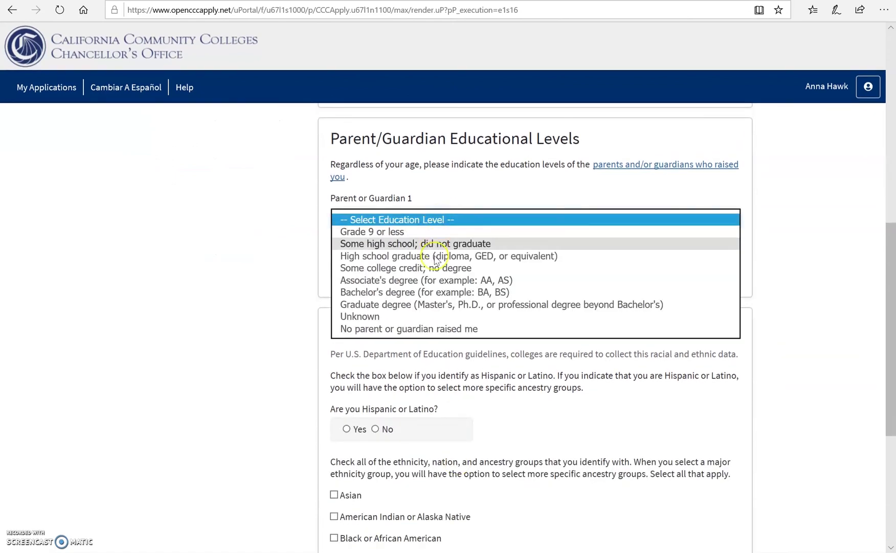
pyautogui.click(429, 231)
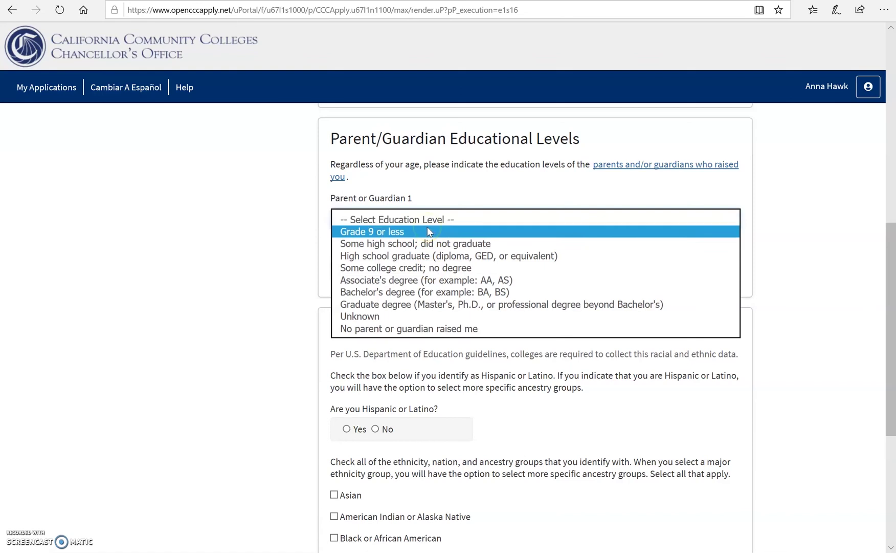
pyautogui.click(429, 232)
pyautogui.click(443, 265)
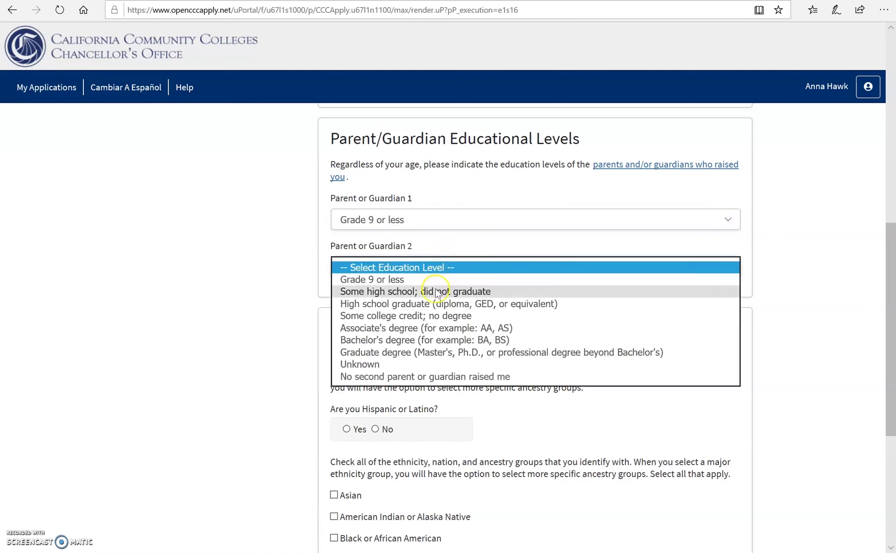
pyautogui.click(427, 364)
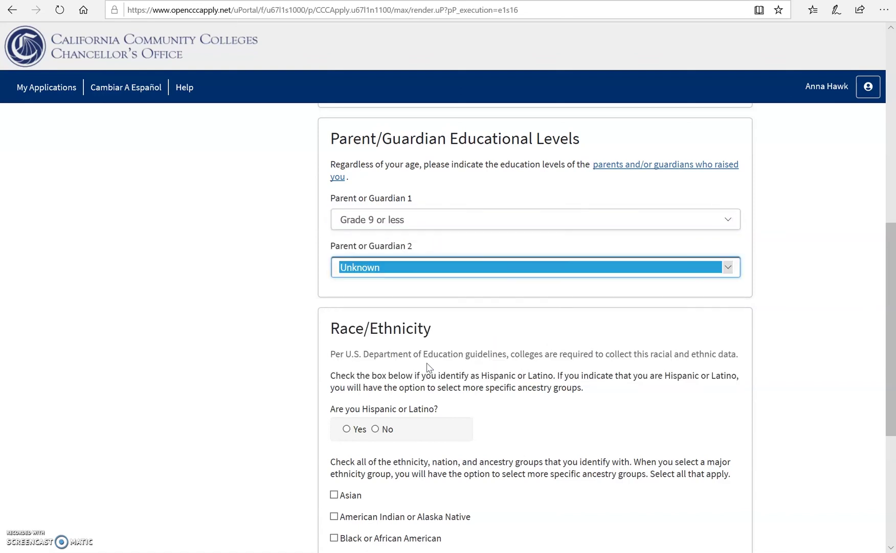
pyautogui.scroll(-1, 427, 364)
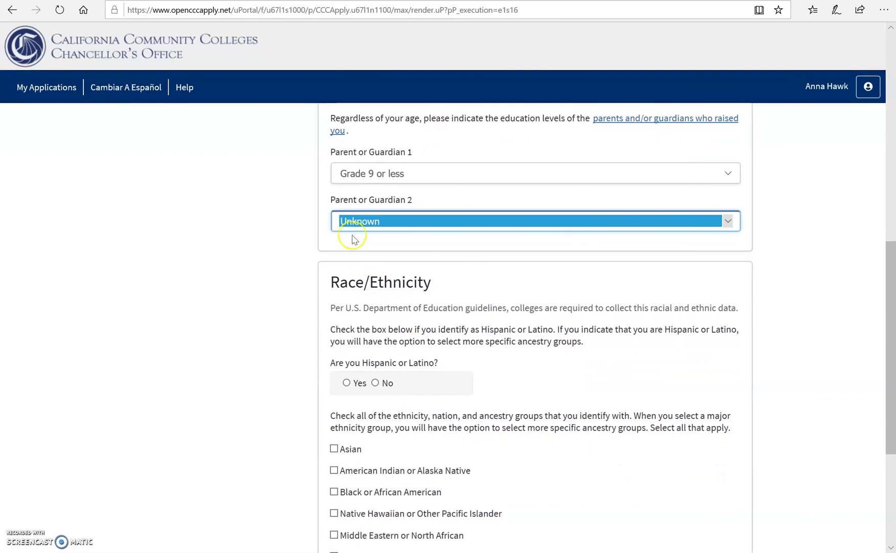
pyautogui.click(388, 222)
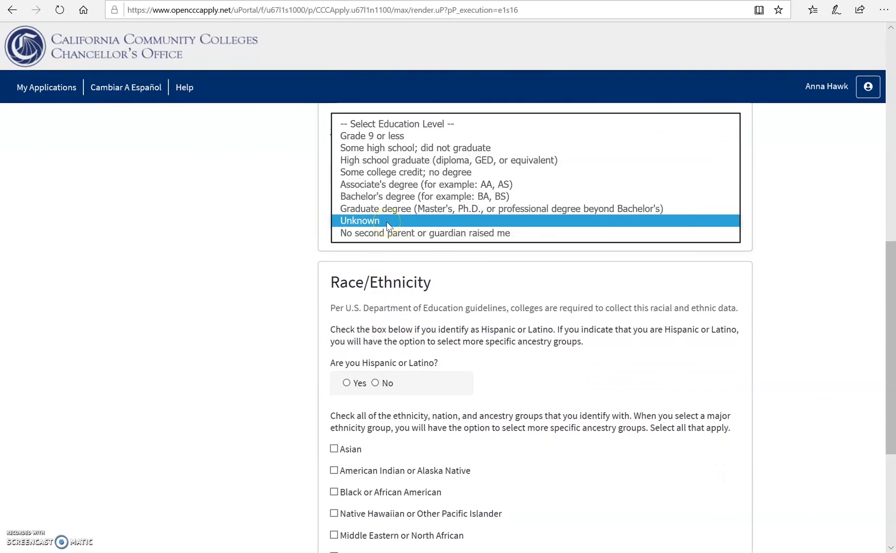
pyautogui.click(394, 233)
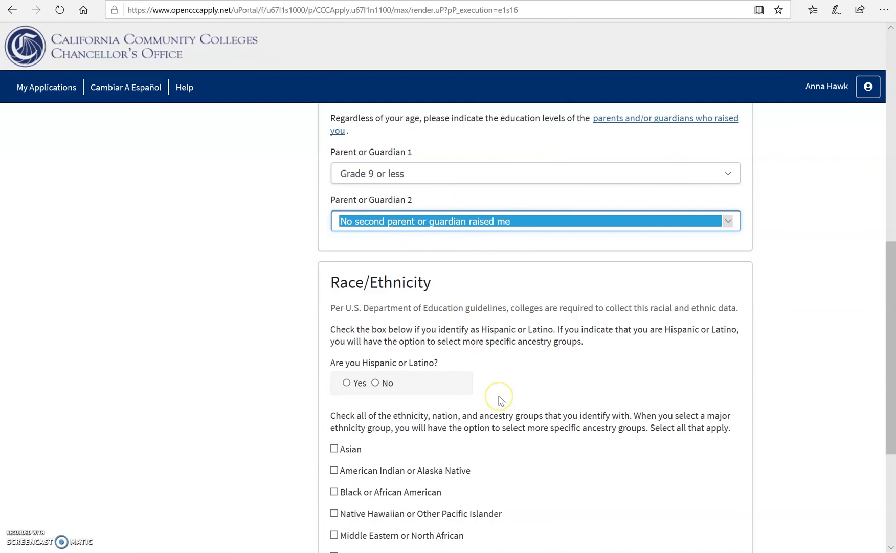
# Answer No to being Hispanic or Latino and mark Asian with the Vietnamese ancestry group
pyautogui.scroll(-3, 501, 401)
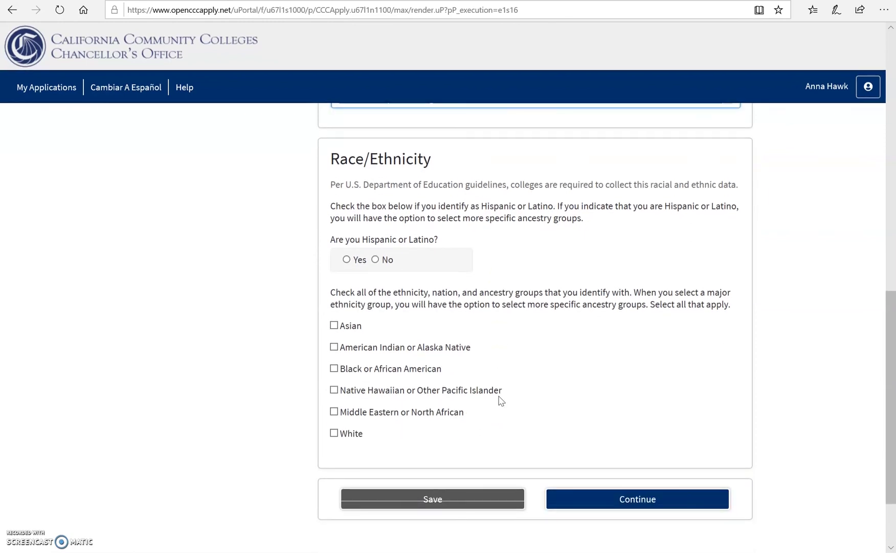
pyautogui.click(375, 248)
pyautogui.click(333, 313)
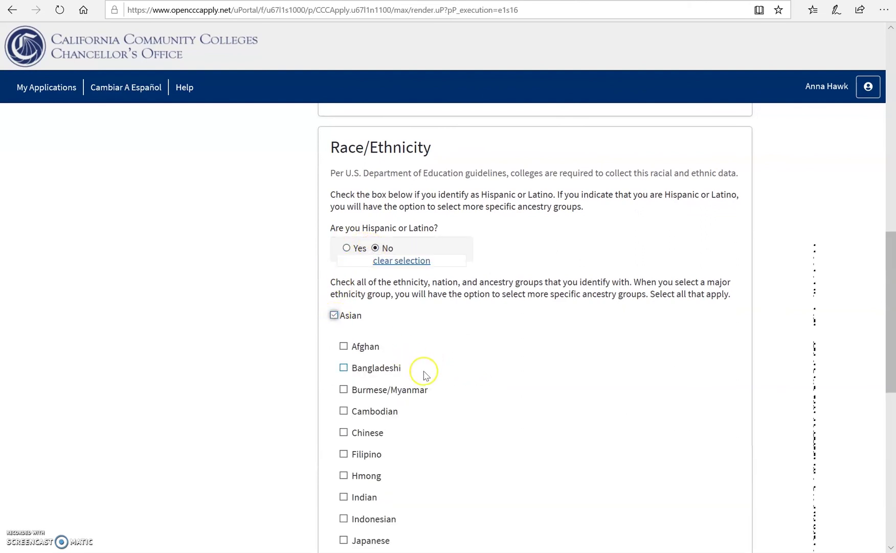
pyautogui.scroll(-8, 424, 375)
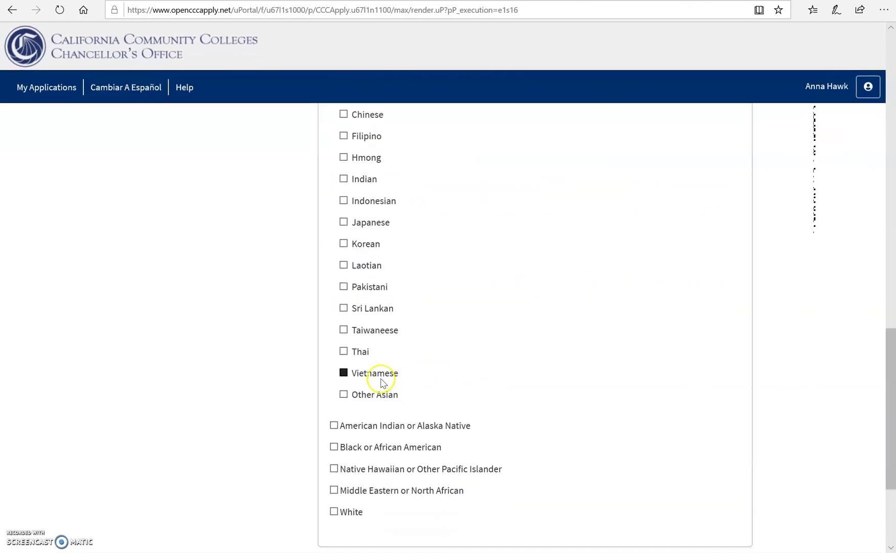
pyautogui.click(381, 383)
# Save the demographic information and continue to the Supplemental Questions section
pyautogui.scroll(-4, 466, 432)
pyautogui.click(451, 402)
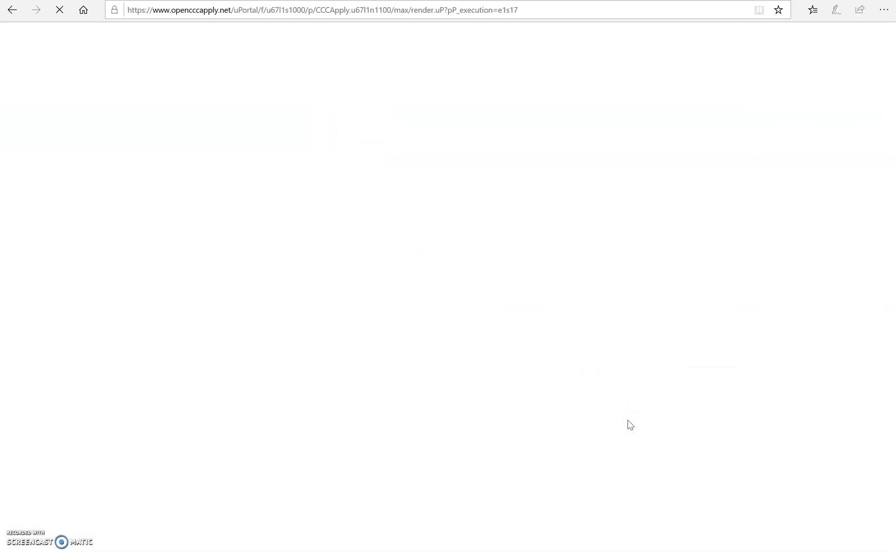
pyautogui.scroll(-10, 628, 423)
pyautogui.click(637, 406)
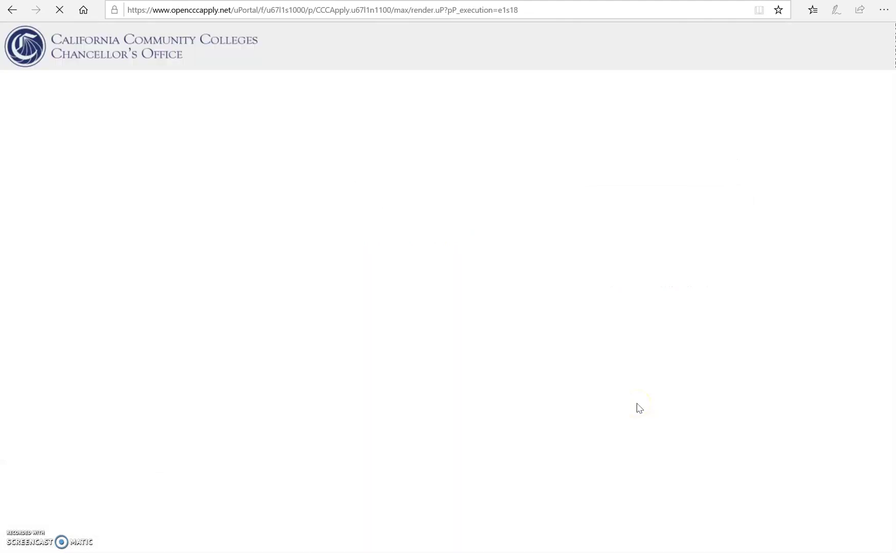
# Answer the Nonpayment Drop Policy question with YES, I have read and accepted this policy
pyautogui.scroll(-2, 639, 408)
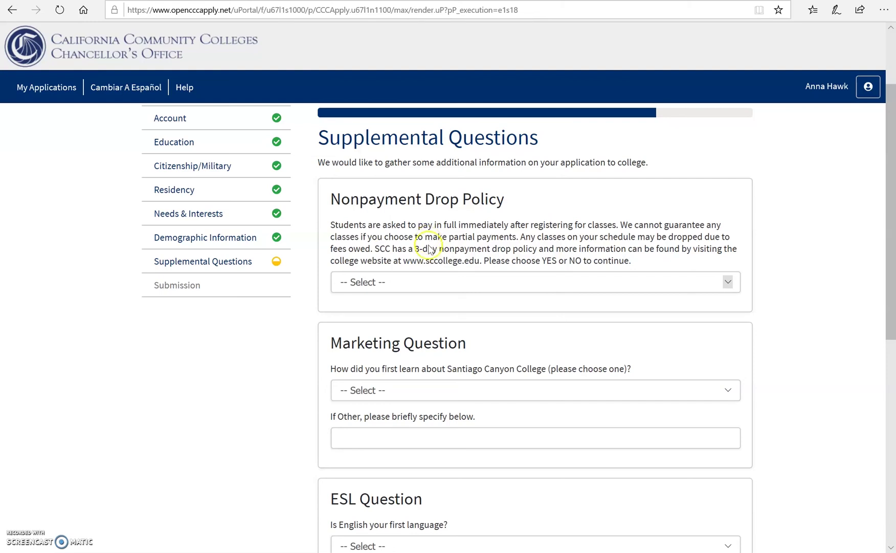
pyautogui.click(442, 286)
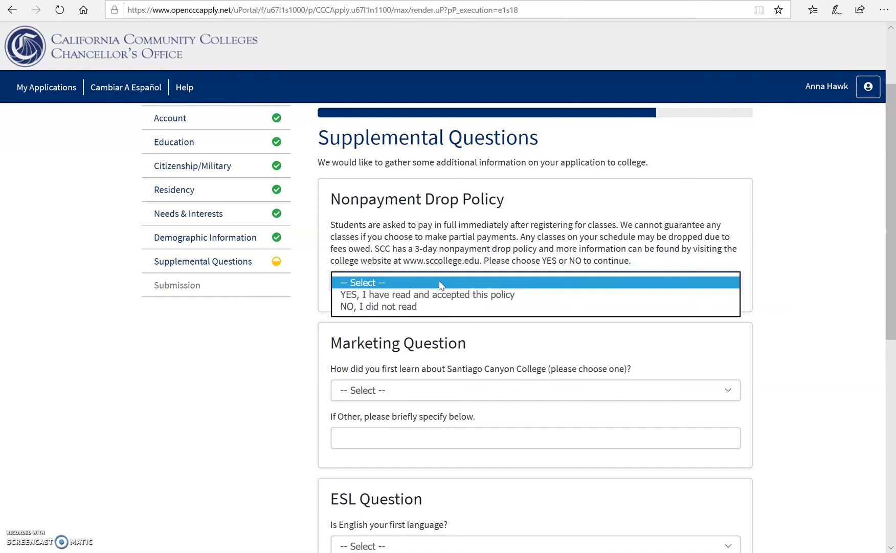
pyautogui.click(449, 297)
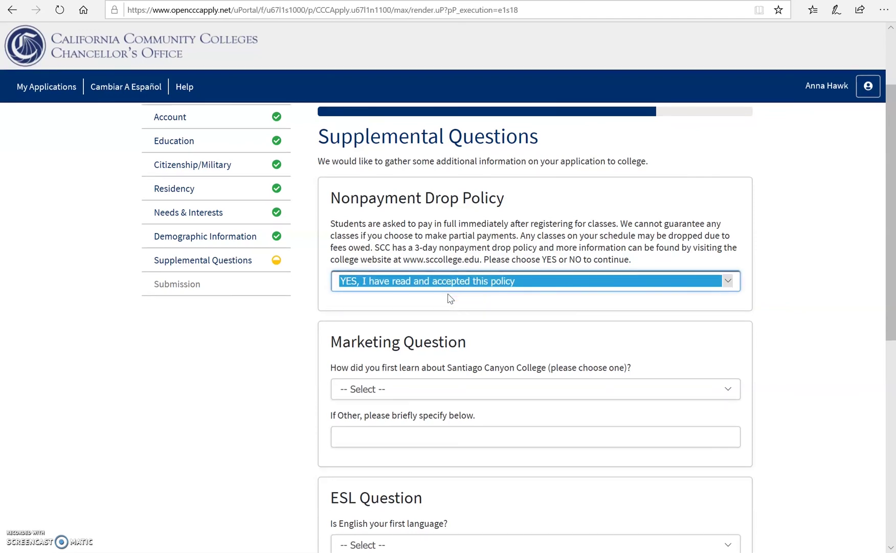
# Answer the Marketing Question on first learning about the college with College outreach staff came to my site
pyautogui.scroll(-2, 449, 298)
pyautogui.scroll(-2, 450, 299)
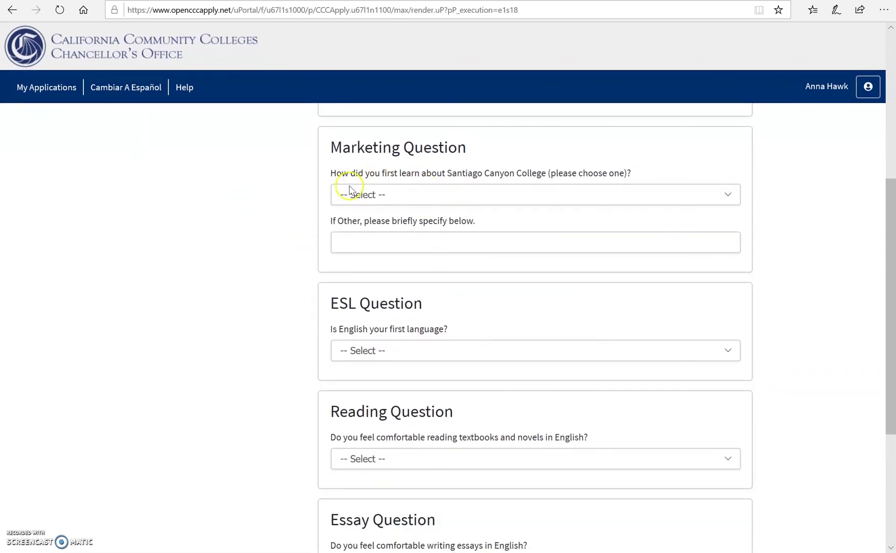
pyautogui.click(412, 193)
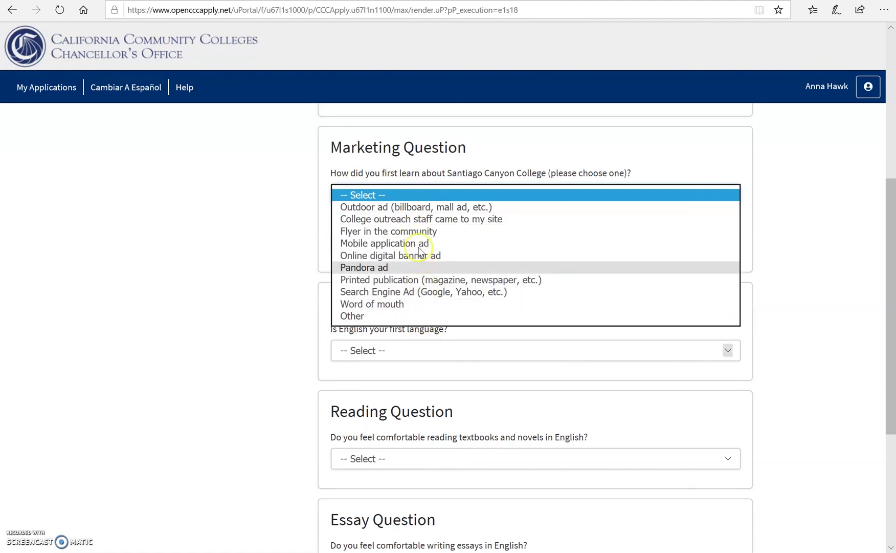
pyautogui.click(414, 219)
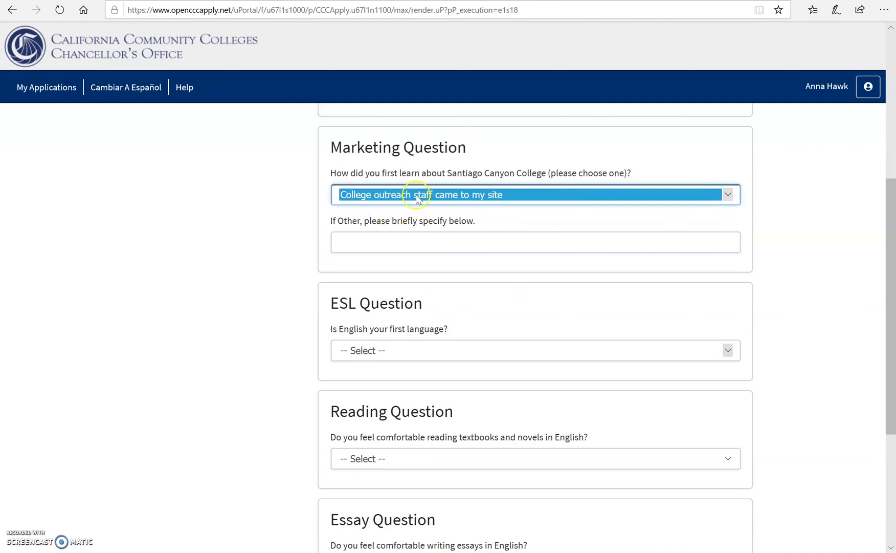
# Answer Yes to English as first language, Yes to feeling comfortable reading in English, and somewhat comfortable to writing essays in English
pyautogui.scroll(-3, 470, 217)
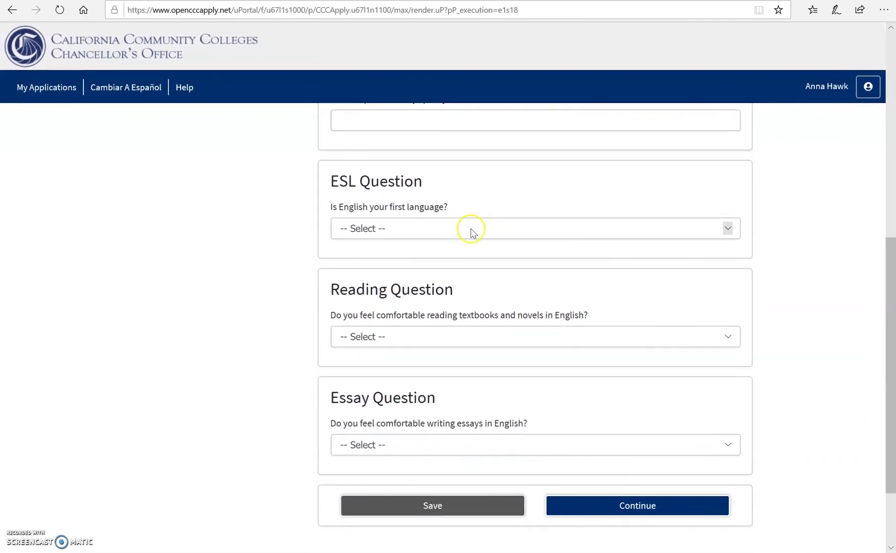
pyautogui.click(470, 229)
pyautogui.click(462, 243)
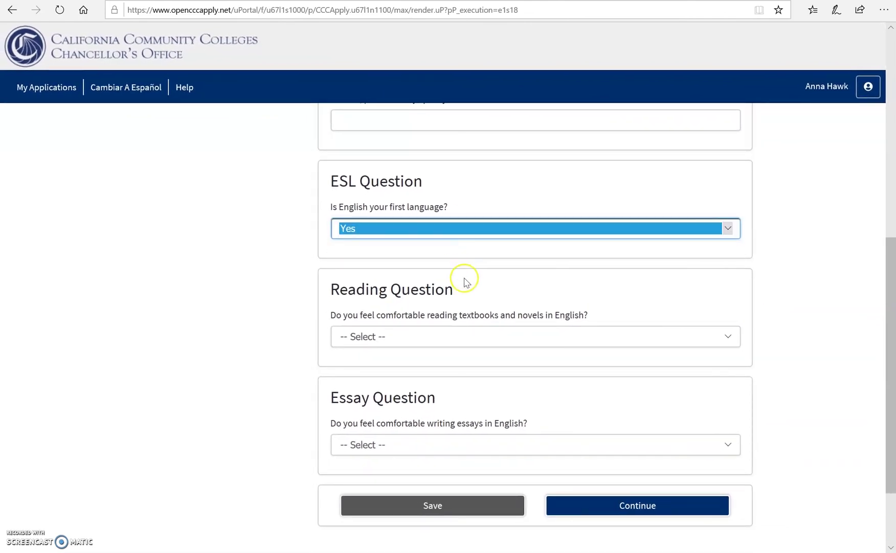
pyautogui.click(473, 337)
pyautogui.click(467, 349)
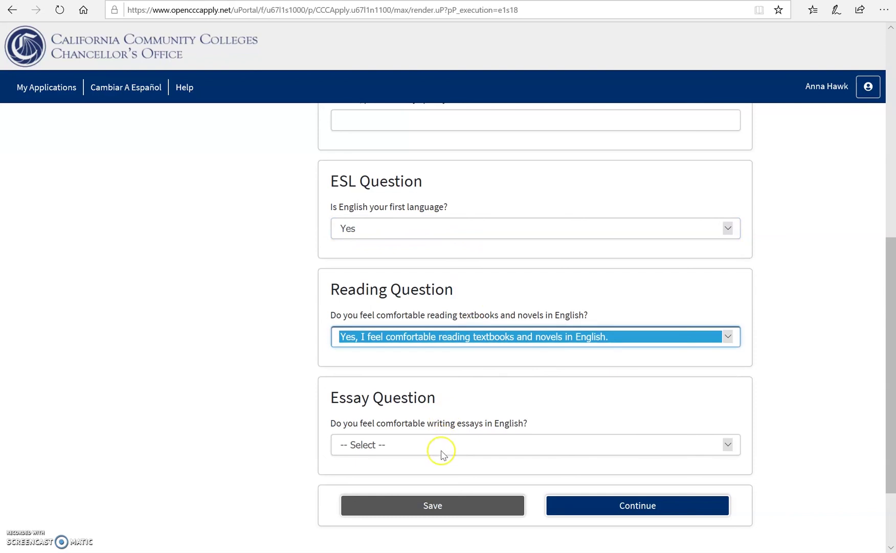
pyautogui.click(439, 445)
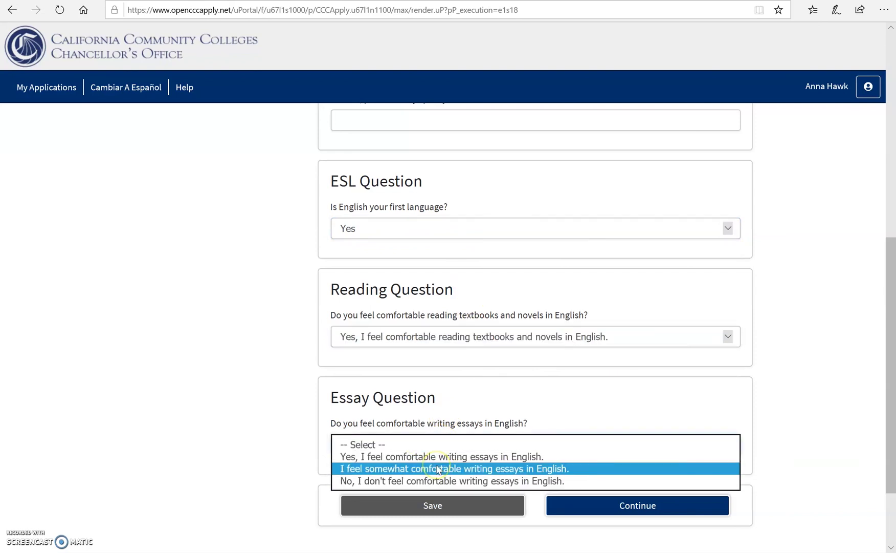
pyautogui.click(438, 470)
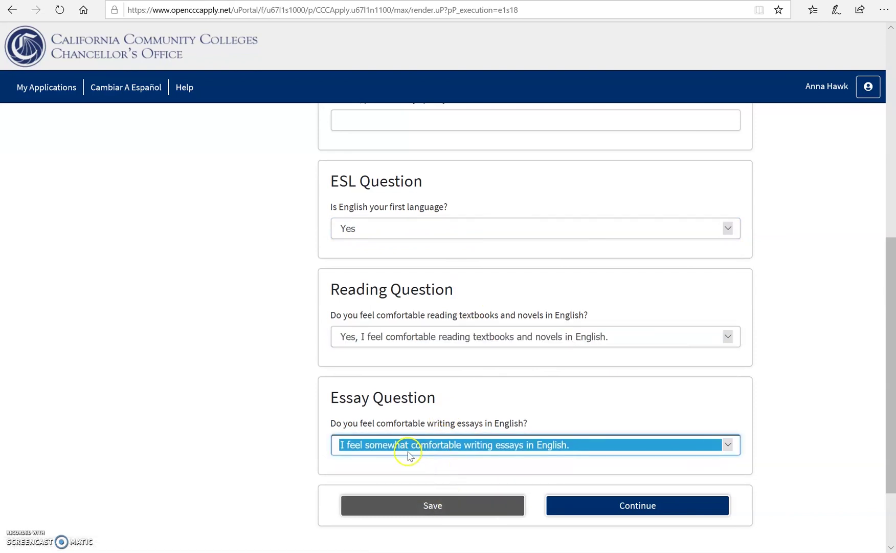
# Save the supplemental question answers and continue to the Submission section
pyautogui.click(455, 506)
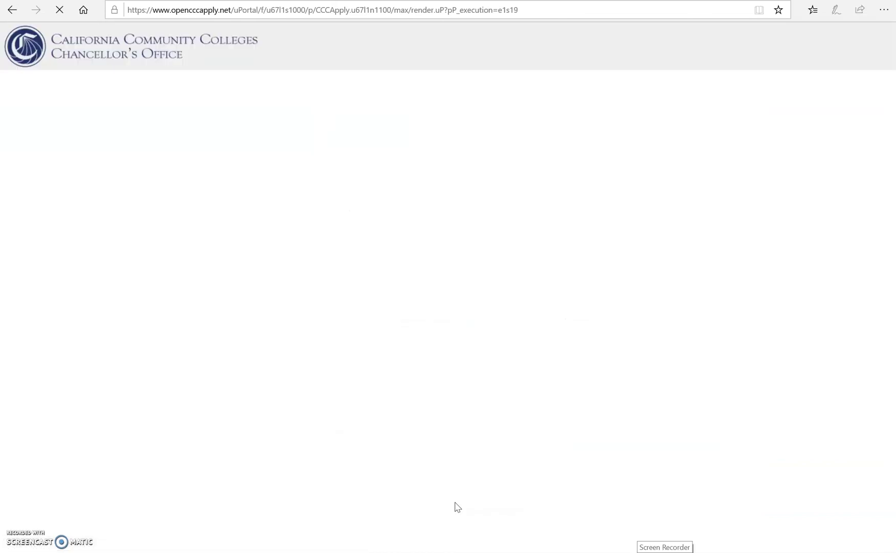
pyautogui.scroll(-5, 573, 479)
pyautogui.scroll(-4, 576, 475)
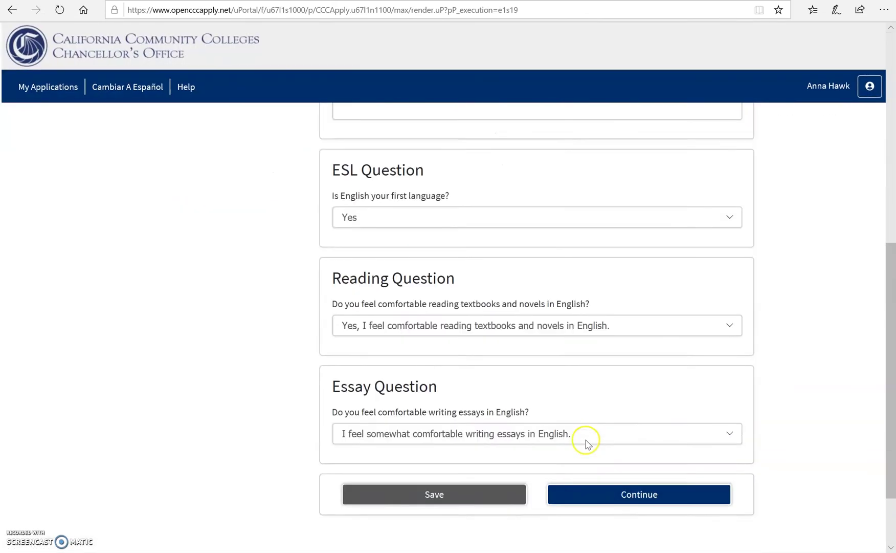
pyautogui.click(610, 409)
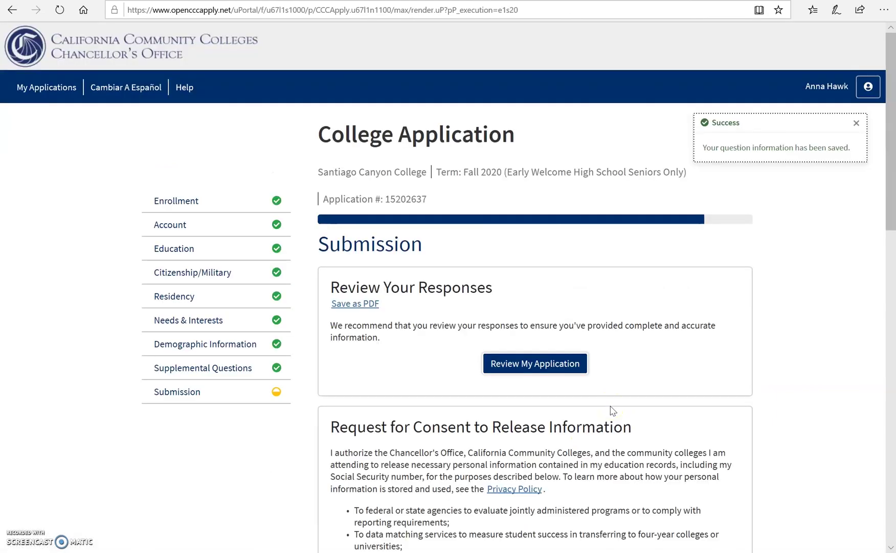
# Give consent to the release of personal information under Request for Consent to Release Information
pyautogui.scroll(-1, 569, 367)
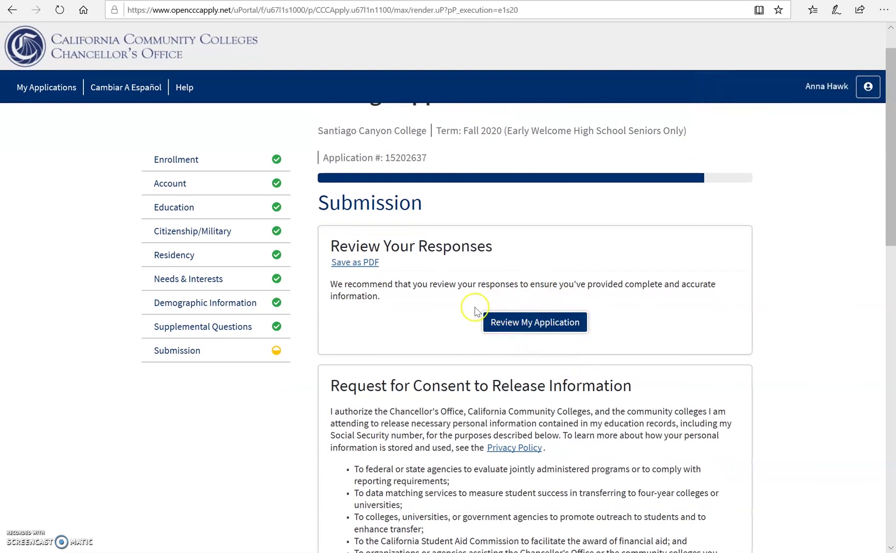
pyautogui.scroll(-3, 437, 315)
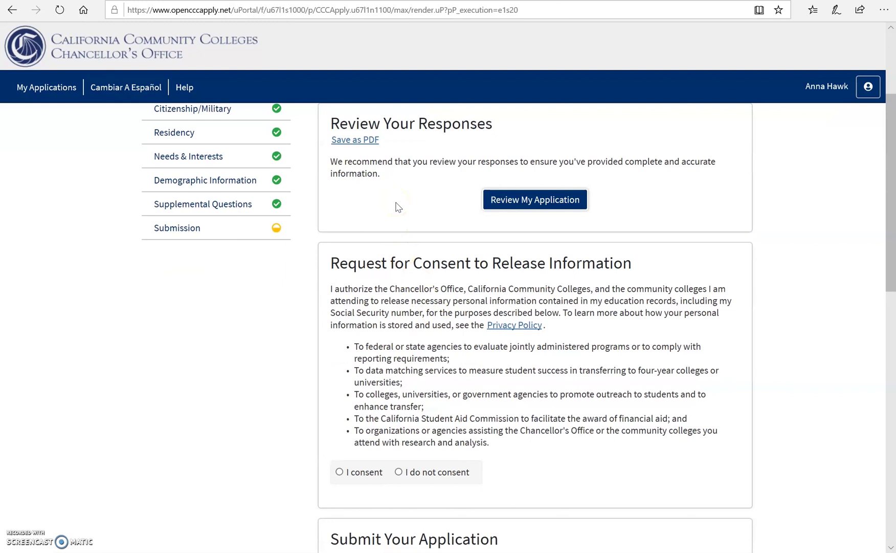
pyautogui.scroll(-3, 398, 206)
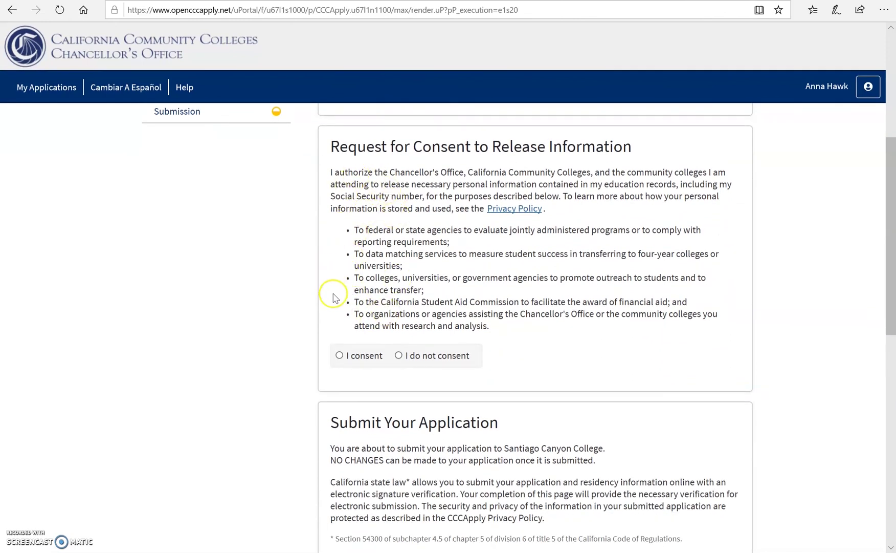
pyautogui.click(341, 358)
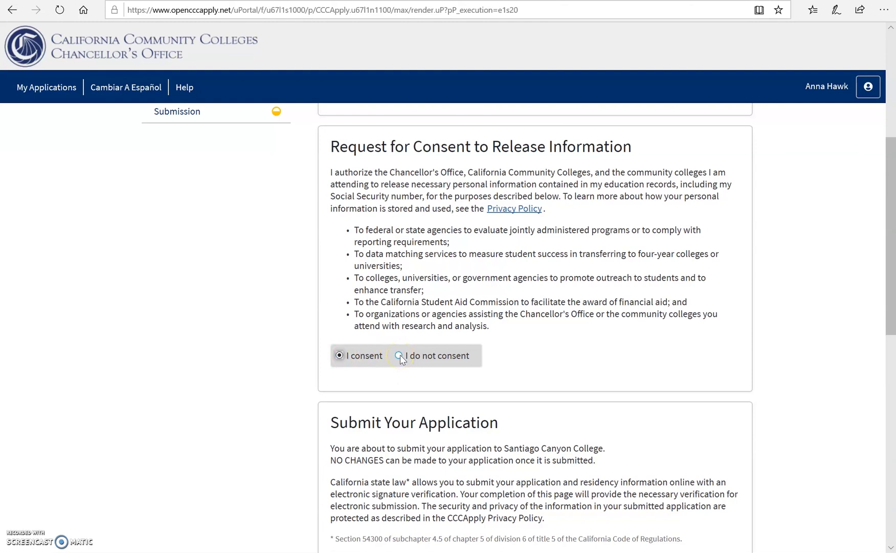
# Mark both the truthfulness declaration and the financial aid acknowledgement under Submit Your Application
pyautogui.scroll(-3, 401, 359)
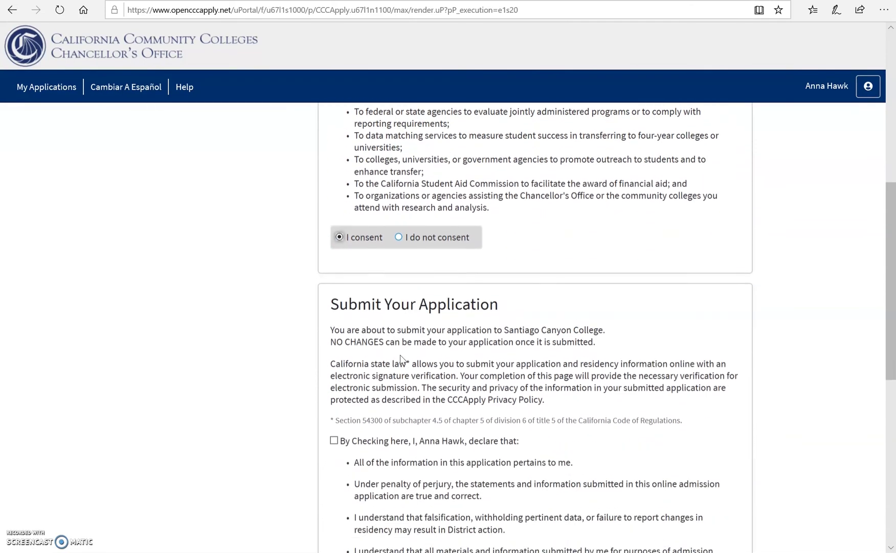
pyautogui.scroll(-3, 402, 360)
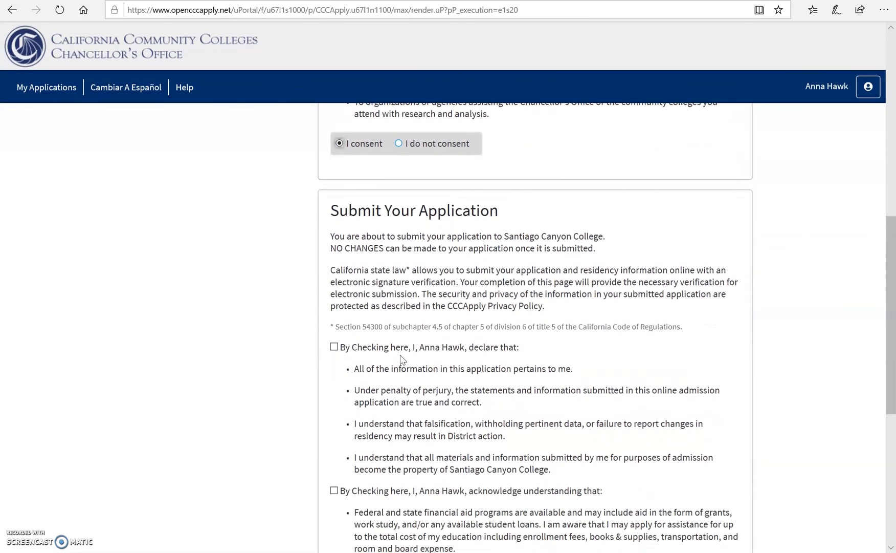
pyautogui.scroll(-1, 402, 359)
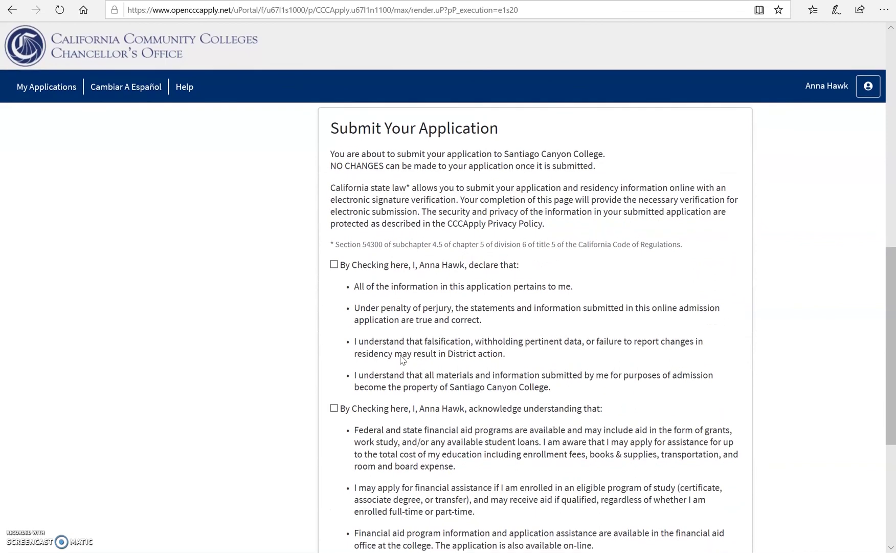
pyautogui.click(333, 262)
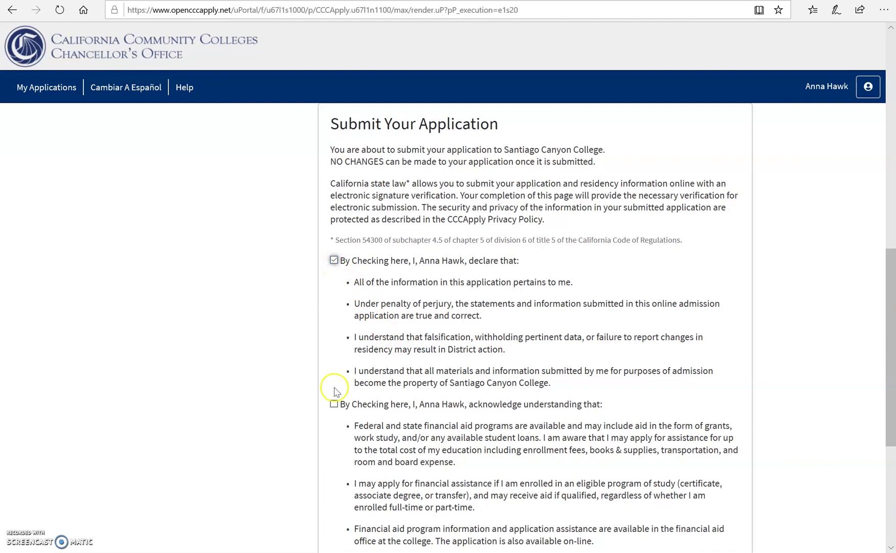
pyautogui.click(334, 403)
pyautogui.scroll(-5, 406, 432)
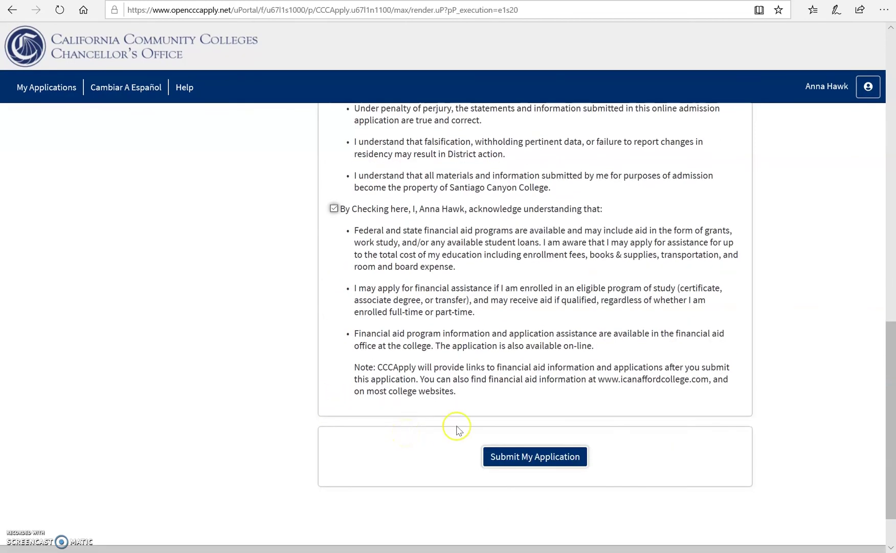